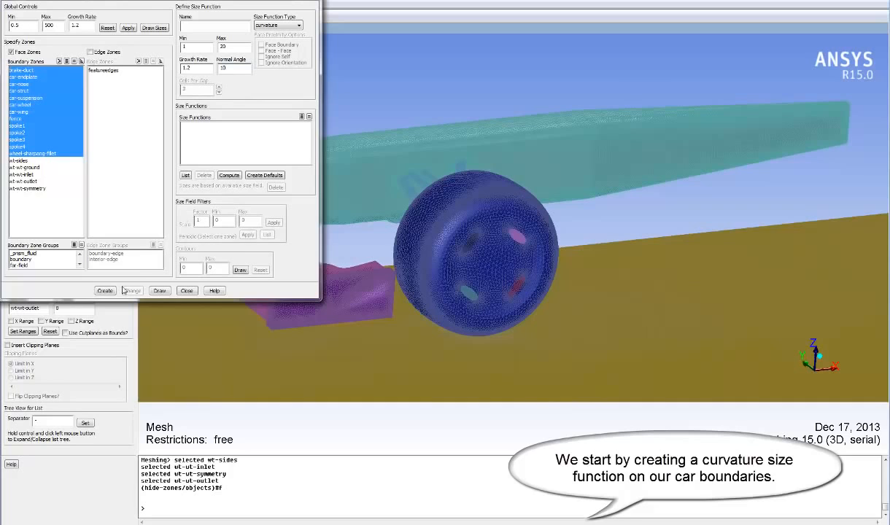
# - Create a curvature size function on the selected car zones with min 1, max 20 and normal angle 10, and compute the size field
pyautogui.click(105, 291)
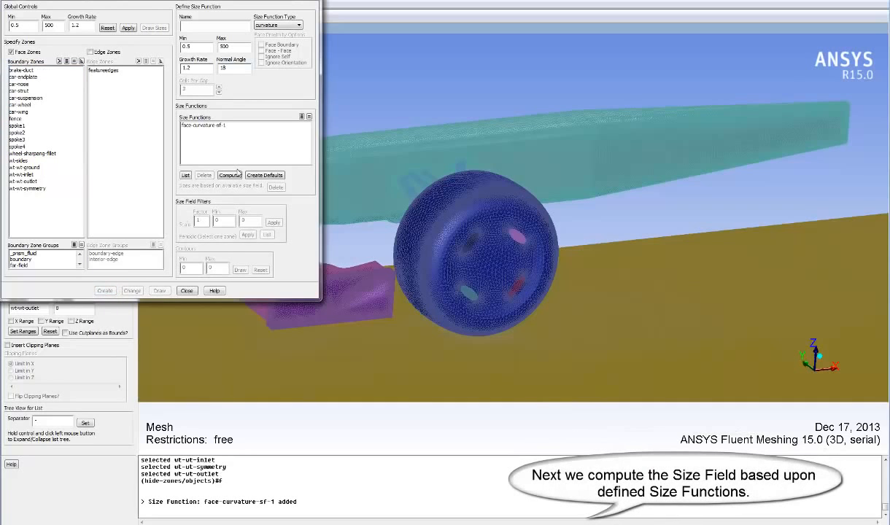
pyautogui.moveTo(459, 178); pyautogui.dragTo(272, 192)
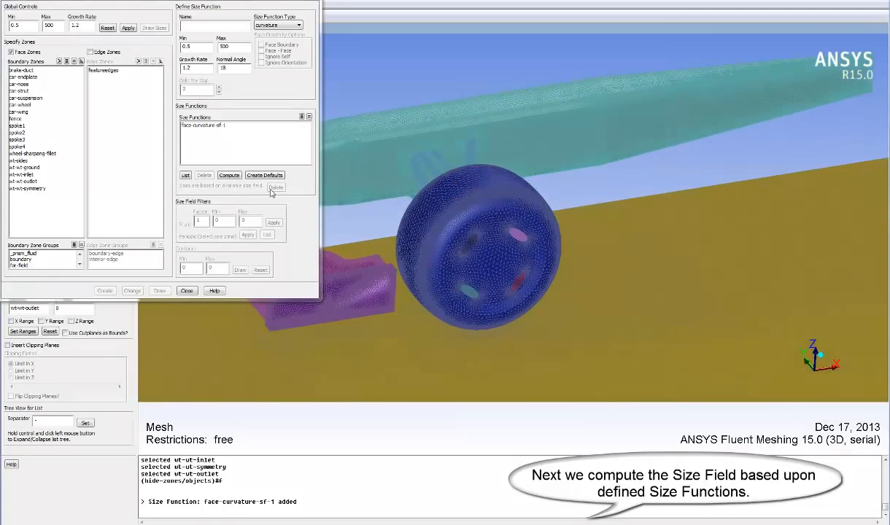
pyautogui.moveTo(369, 200); pyautogui.dragTo(366, 236)
pyautogui.moveTo(408, 177); pyautogui.dragTo(507, 231)
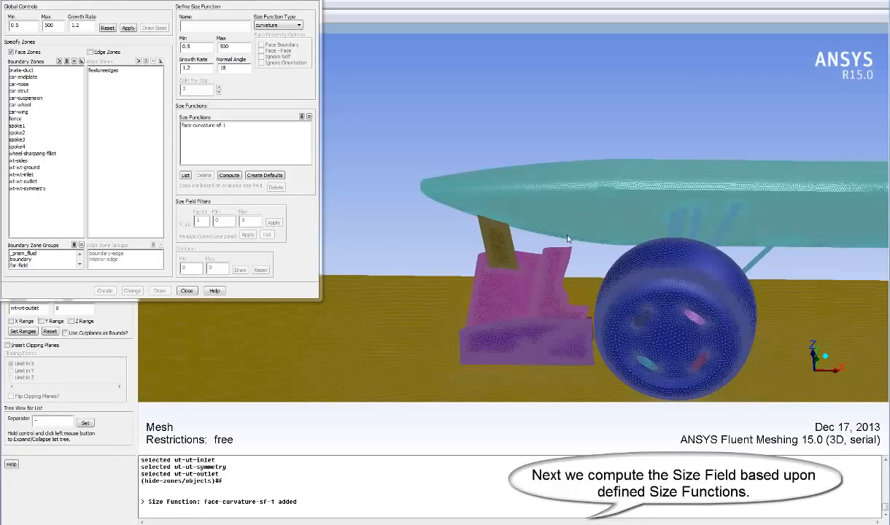
pyautogui.click(229, 175)
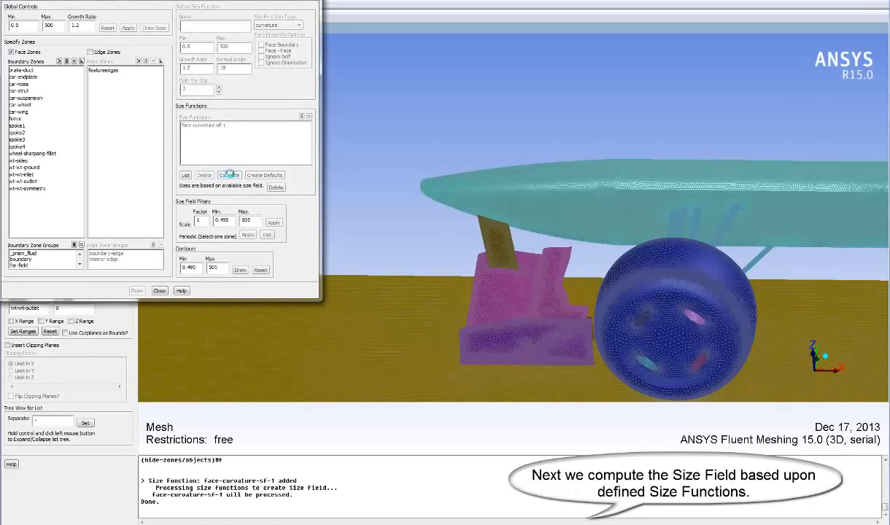
pyautogui.moveTo(625, 243); pyautogui.dragTo(659, 234)
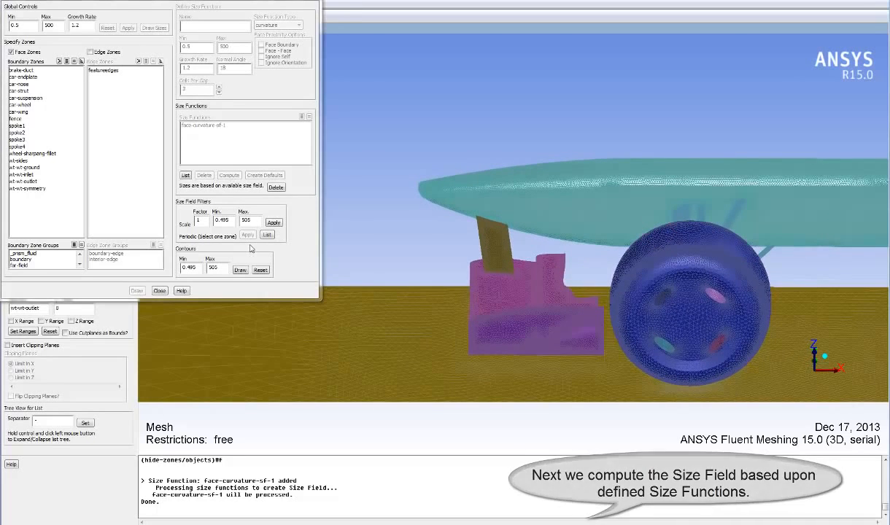
# - Draw size contours with a maximum of 20 on the car zones from brake-duct through wheel-sharpang-fillet
pyautogui.click(224, 267)
pyautogui.doubleClick(223, 267)
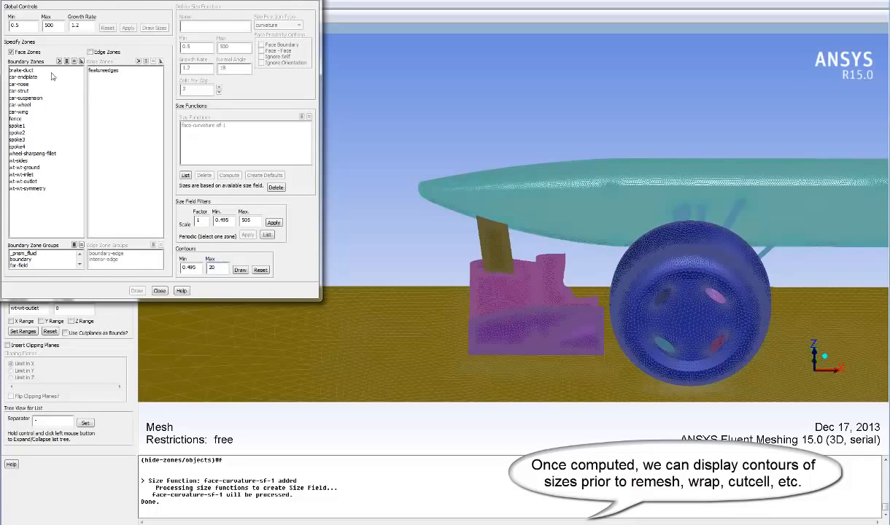
pyautogui.moveTo(51, 70); pyautogui.dragTo(59, 155)
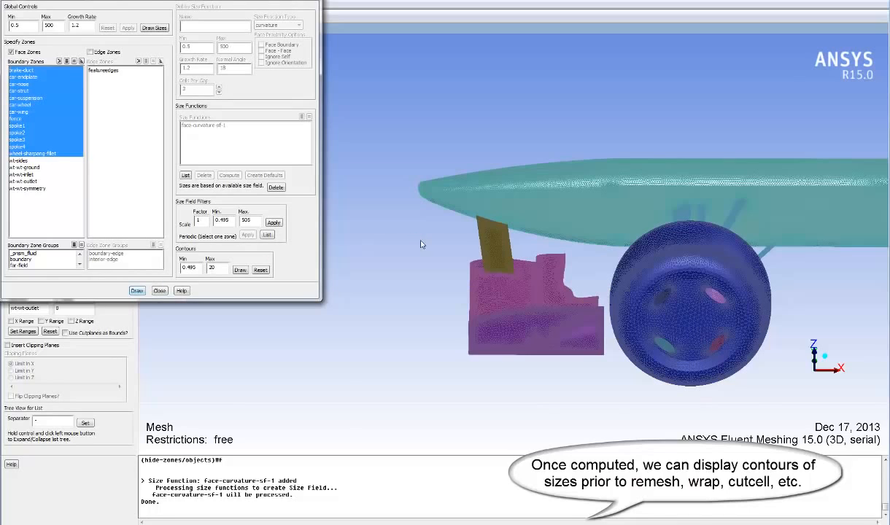
pyautogui.click(246, 271)
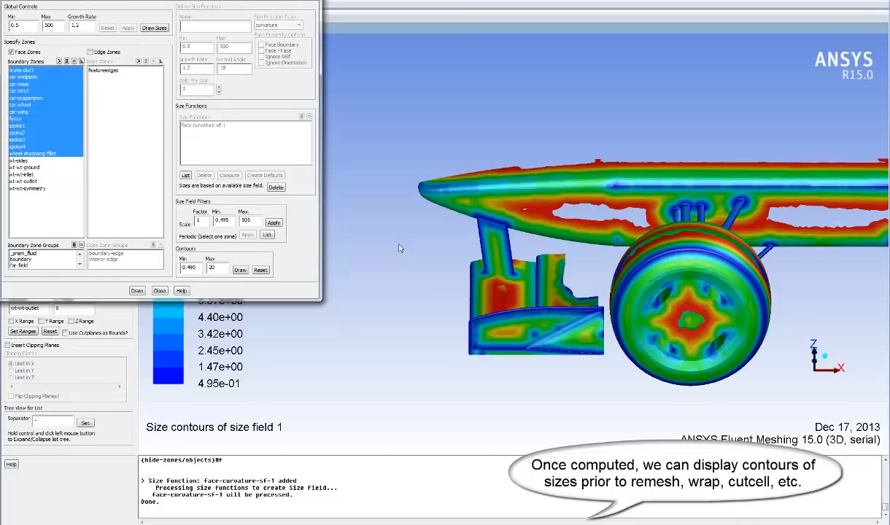
pyautogui.moveTo(576, 297); pyautogui.dragTo(644, 242)
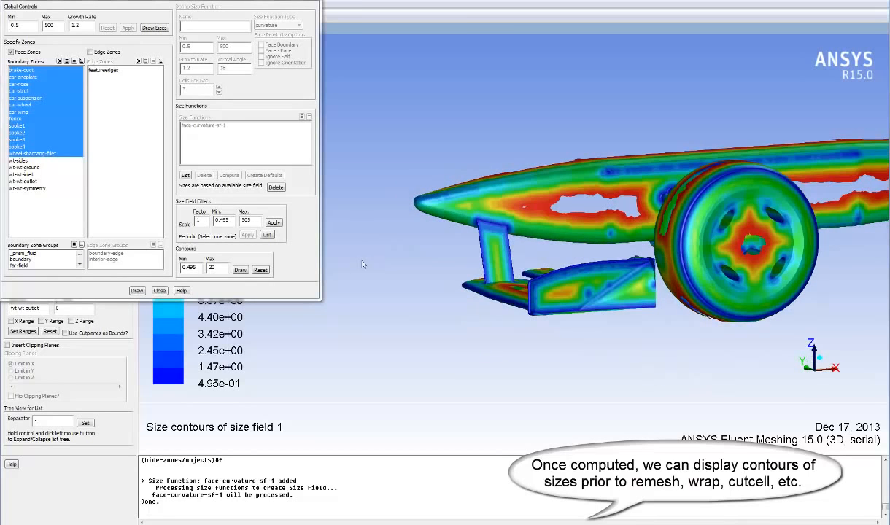
# - Raise the contour maximum to 25 and redraw the size contours on the car zones
pyautogui.doubleClick(222, 269)
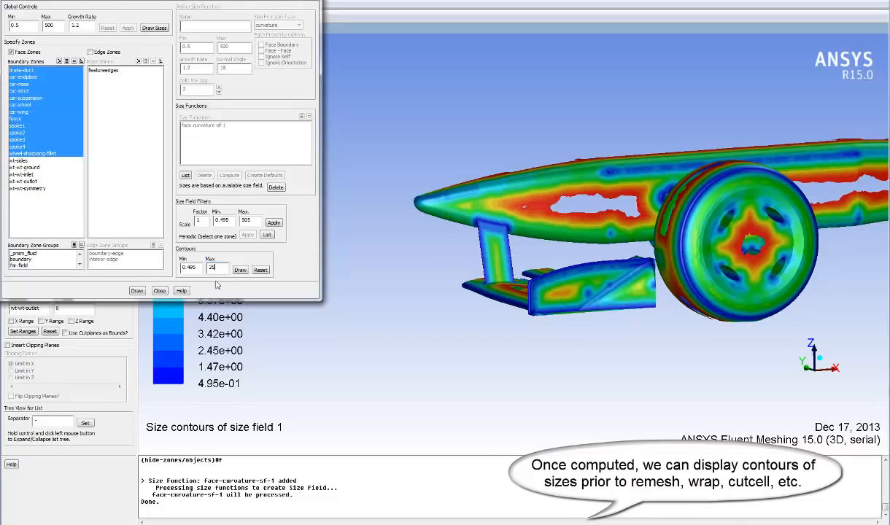
pyautogui.click(240, 269)
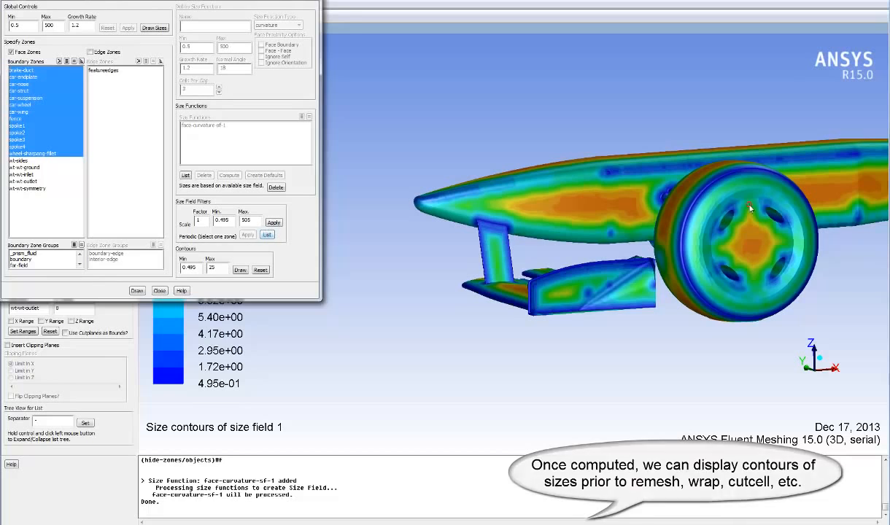
pyautogui.moveTo(727, 244); pyautogui.dragTo(706, 251)
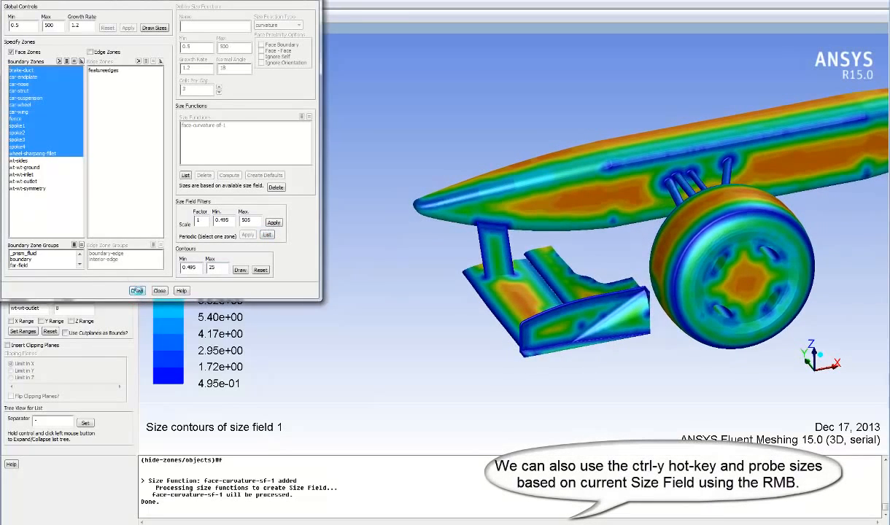
# - Redraw the mesh of the selected car zones and probe the size field at seven points on the car nose
pyautogui.click(138, 291)
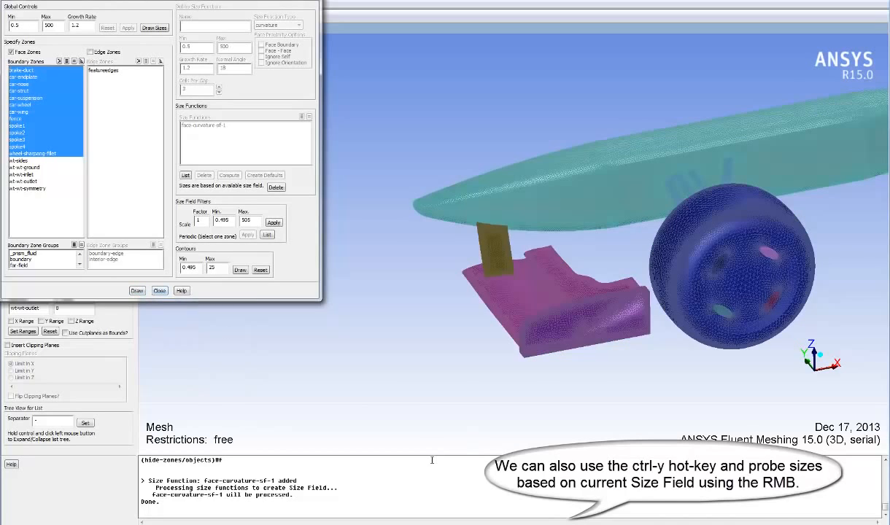
pyautogui.hotkey('ctrl', 'y')
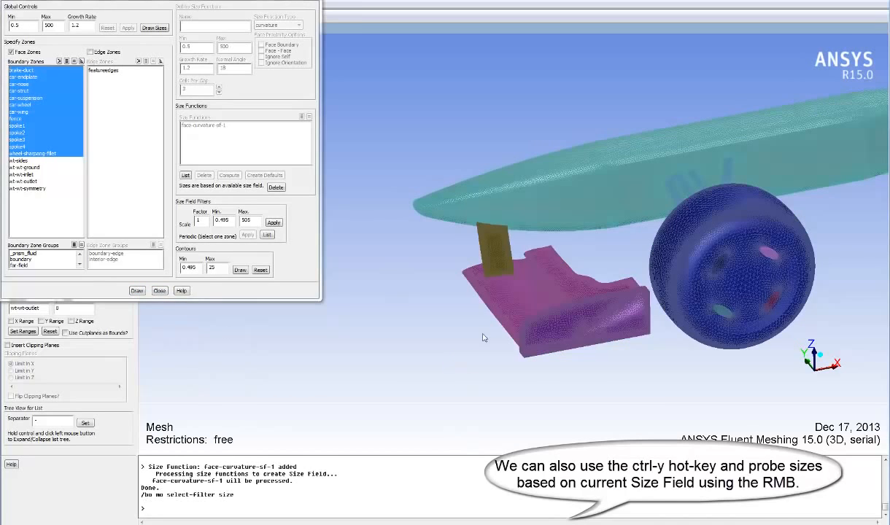
pyautogui.rightClick(519, 184)
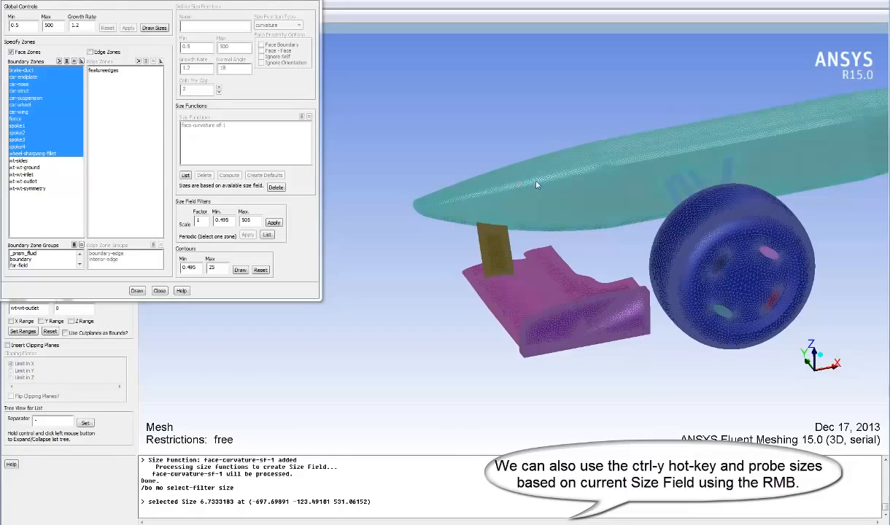
pyautogui.rightClick(541, 178)
pyautogui.rightClick(563, 172)
pyautogui.rightClick(555, 191)
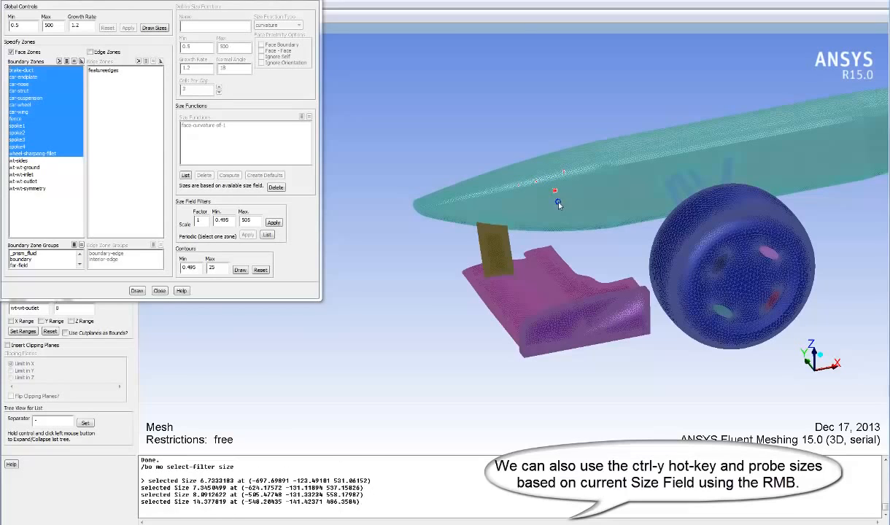
pyautogui.rightClick(559, 202)
pyautogui.rightClick(581, 200)
pyautogui.rightClick(610, 197)
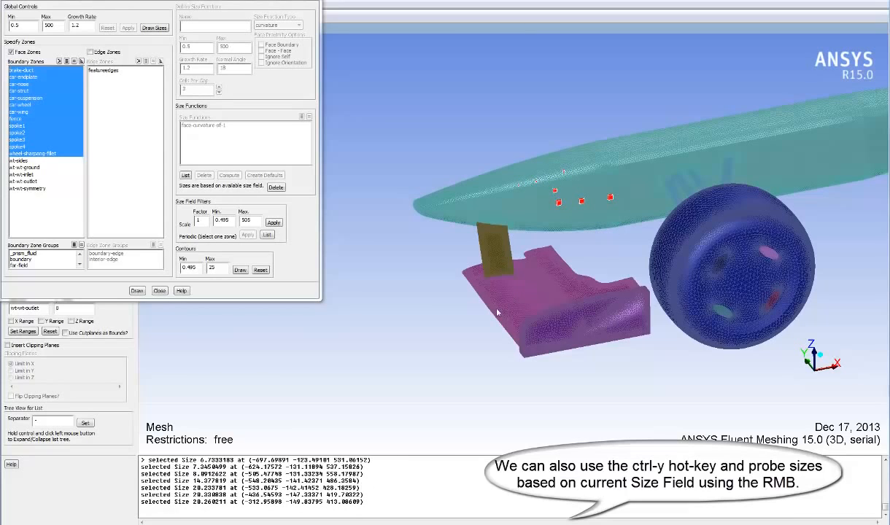
# - Probe the size field at six points running inward across the wheel's curved rim
pyautogui.moveTo(706, 239); pyautogui.dragTo(737, 269, button='middle')
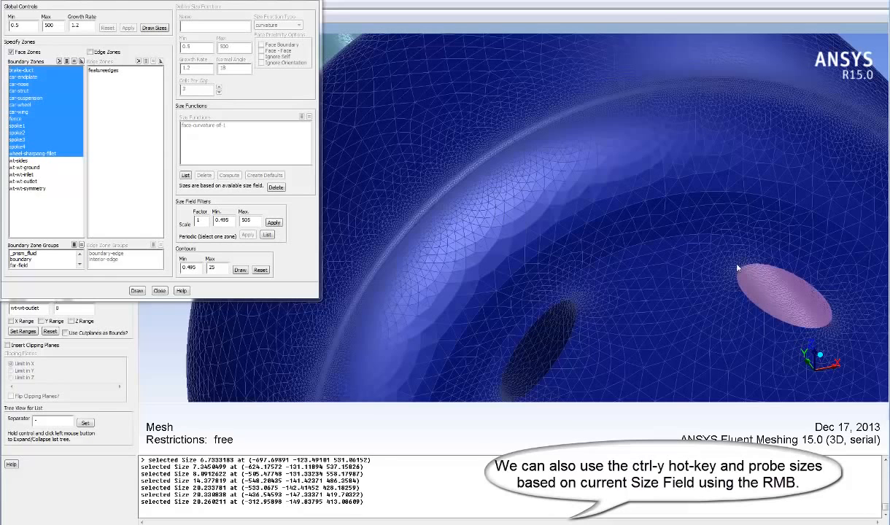
pyautogui.rightClick(522, 126)
pyautogui.rightClick(528, 138)
pyautogui.rightClick(537, 150)
pyautogui.rightClick(550, 170)
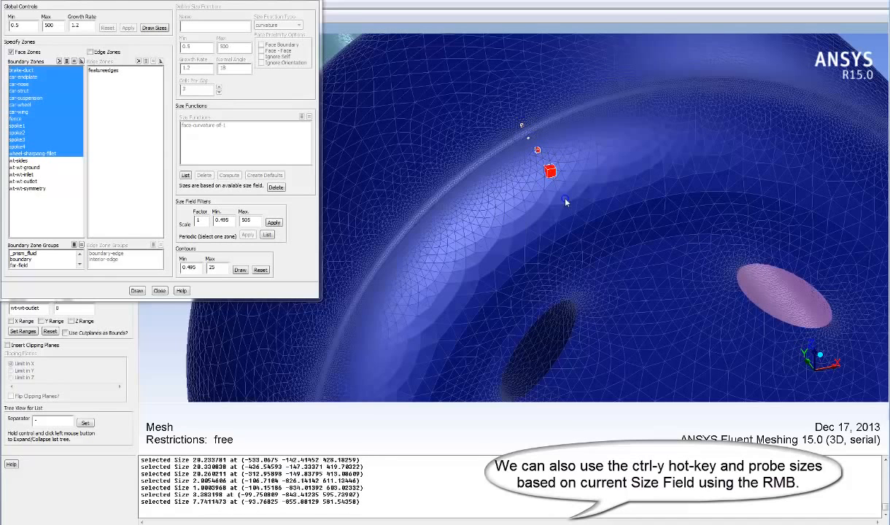
pyautogui.rightClick(566, 199)
pyautogui.rightClick(575, 230)
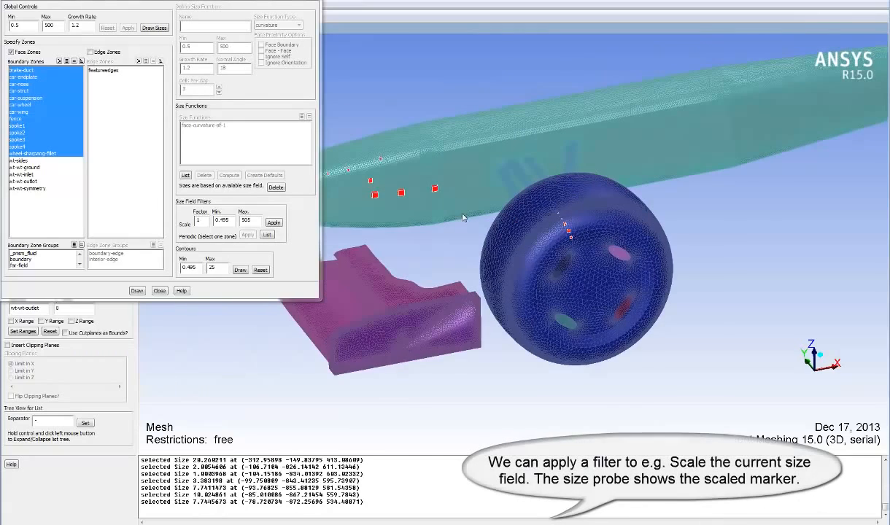
# - Probe the size field along the car body's upper side edge behind the nose, and clear all probe markers
pyautogui.middleClick(463, 218)
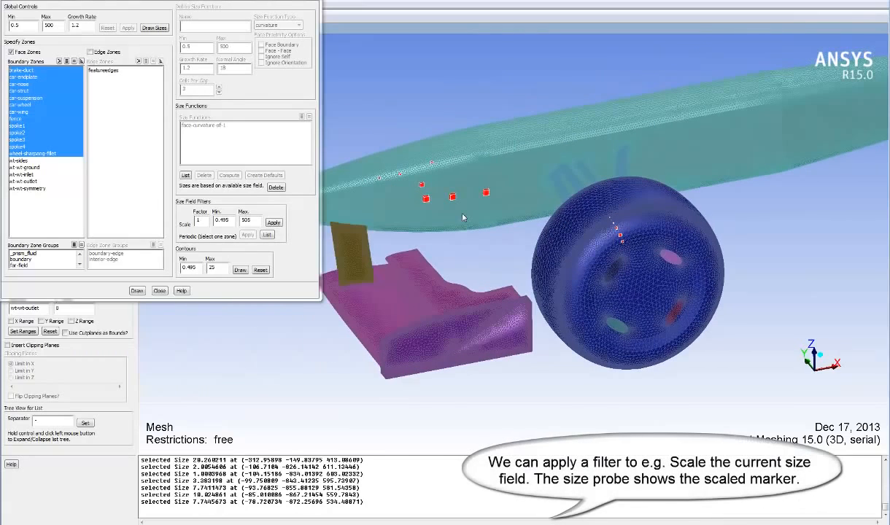
pyautogui.rightClick(482, 155)
pyautogui.rightClick(493, 153)
pyautogui.rightClick(503, 152)
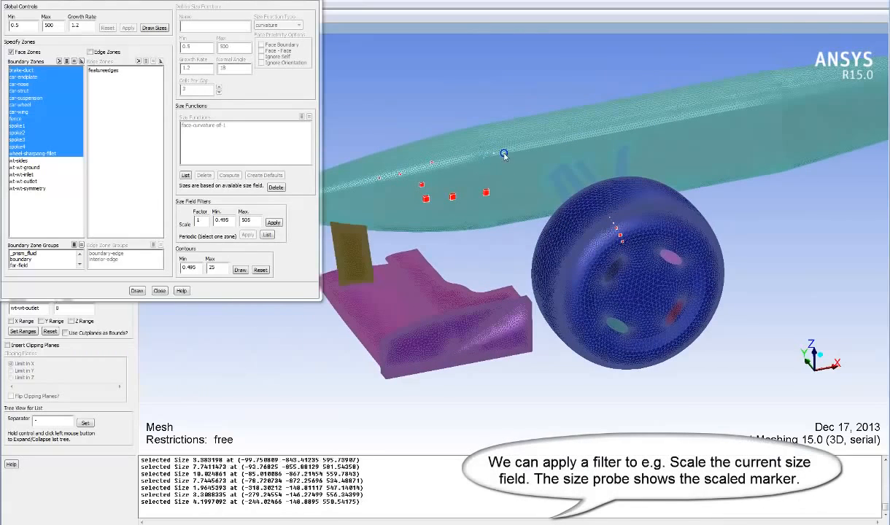
pyautogui.rightClick(534, 150)
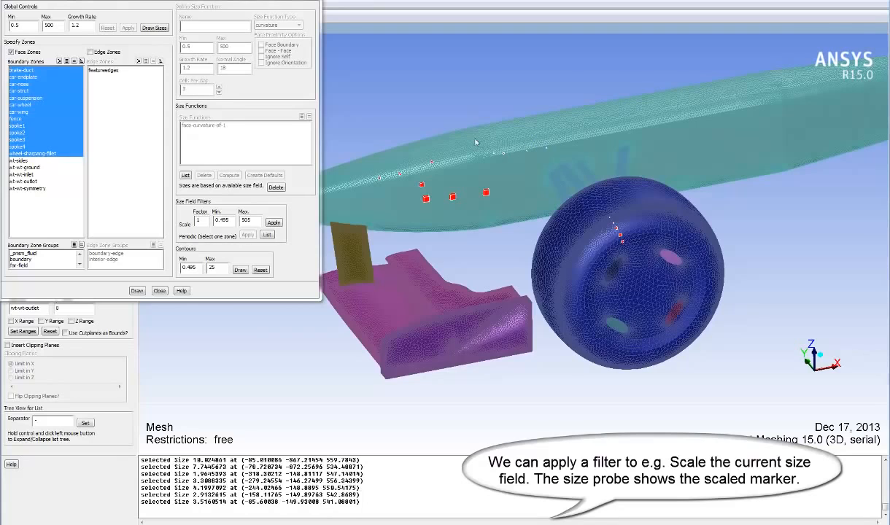
pyautogui.moveTo(475, 142); pyautogui.dragTo(520, 182, button='middle')
pyautogui.press('F2')
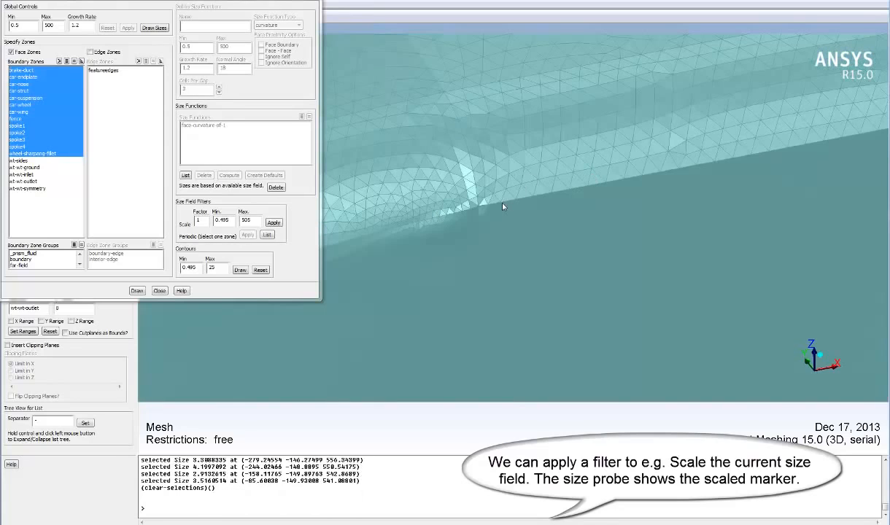
# - Probe the size field at five points along the light, finely meshed edge strip of the car body
pyautogui.moveTo(441, 212); pyautogui.dragTo(482, 207)
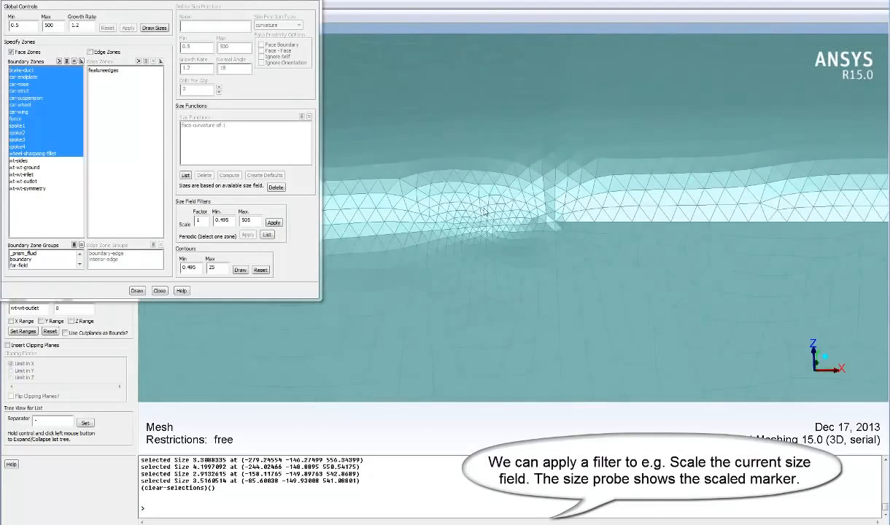
pyautogui.moveTo(540, 204)
pyautogui.mouseDown()
pyautogui.moveTo(552, 214)
pyautogui.moveTo(532, 226)
pyautogui.moveTo(515, 217)
pyautogui.moveTo(545, 206)
pyautogui.mouseUp()
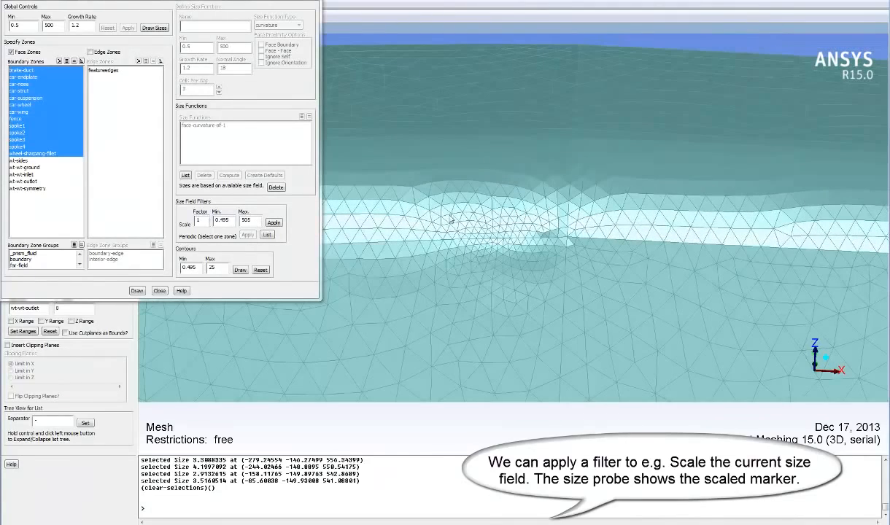
pyautogui.rightClick(611, 228)
pyautogui.rightClick(642, 230)
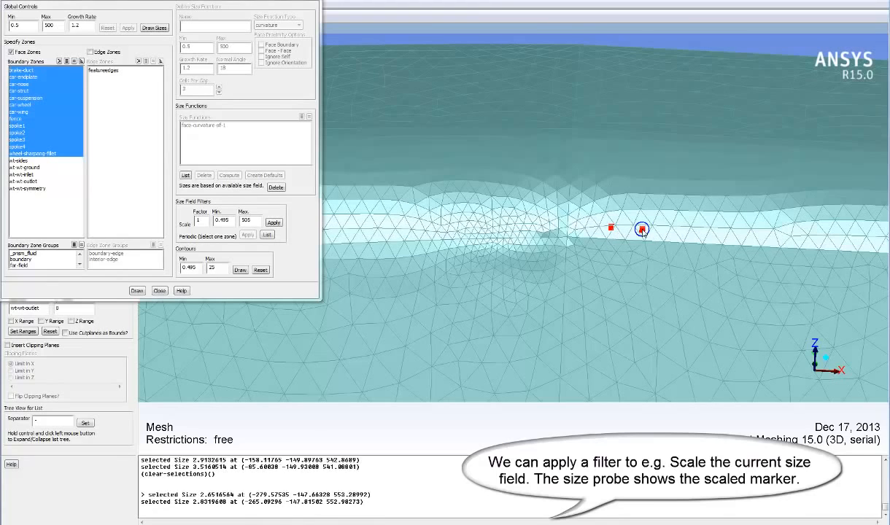
pyautogui.rightClick(687, 231)
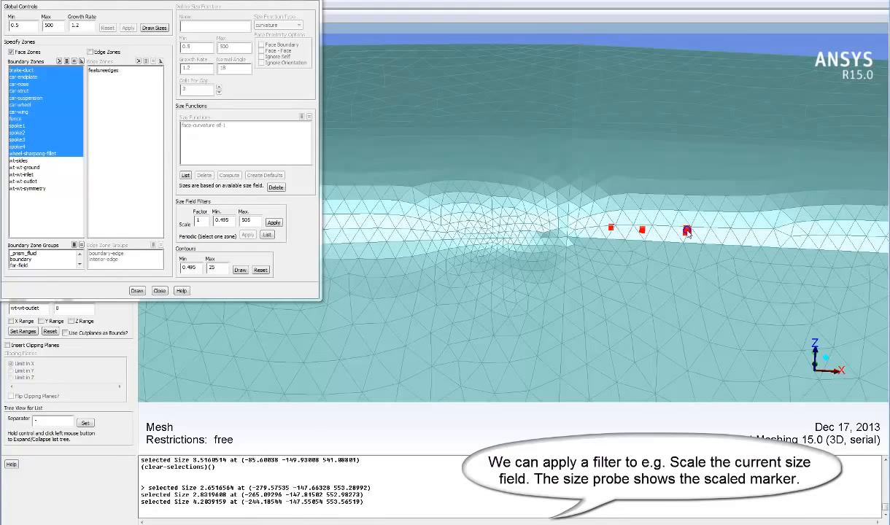
pyautogui.rightClick(754, 230)
pyautogui.rightClick(823, 229)
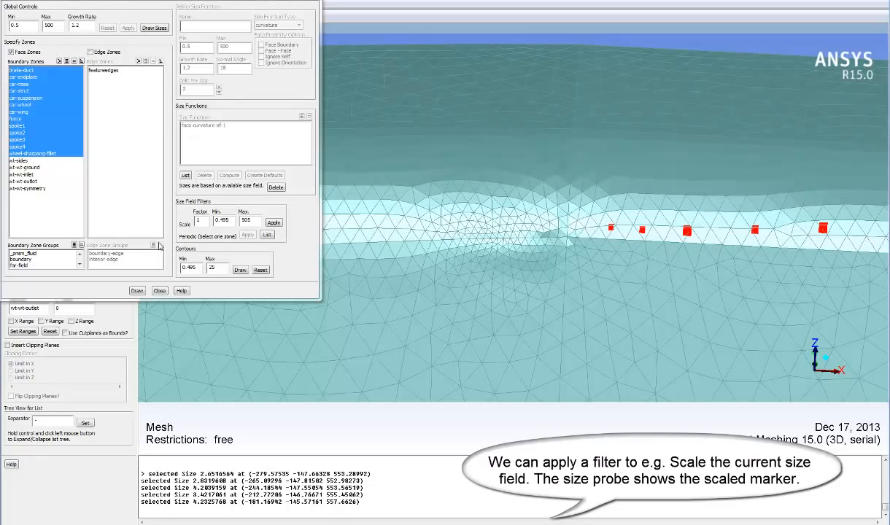
# - Apply a size field scale factor of 2 and probe five points just above the existing markers for comparison
pyautogui.moveTo(203, 221); pyautogui.dragTo(181, 220)
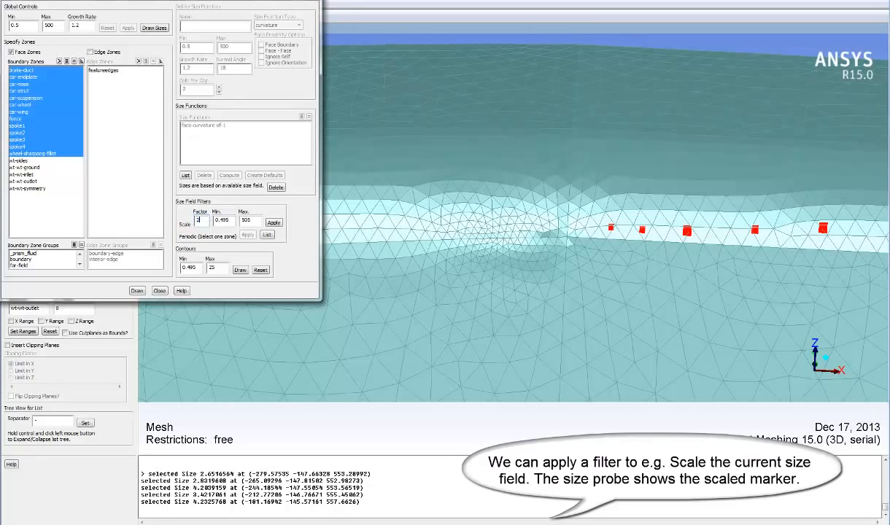
pyautogui.click(274, 224)
pyautogui.rightClick(611, 209)
pyautogui.rightClick(646, 201)
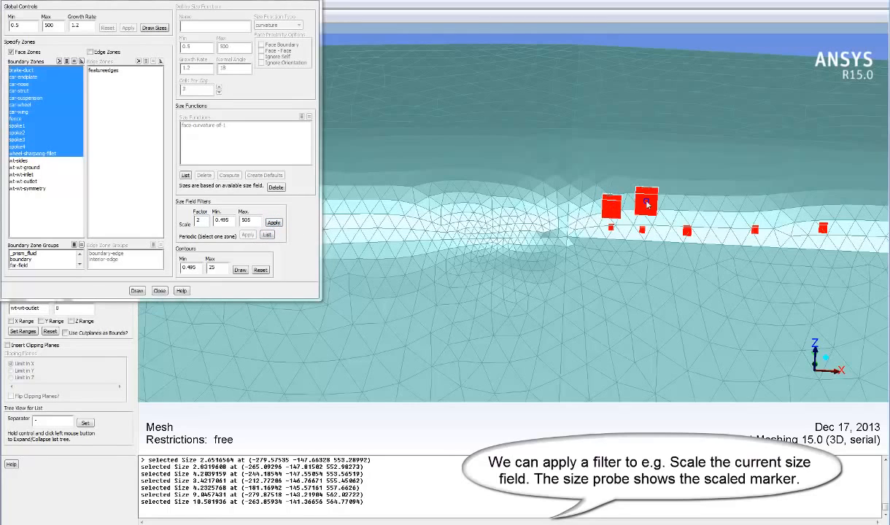
pyautogui.rightClick(712, 194)
pyautogui.rightClick(775, 191)
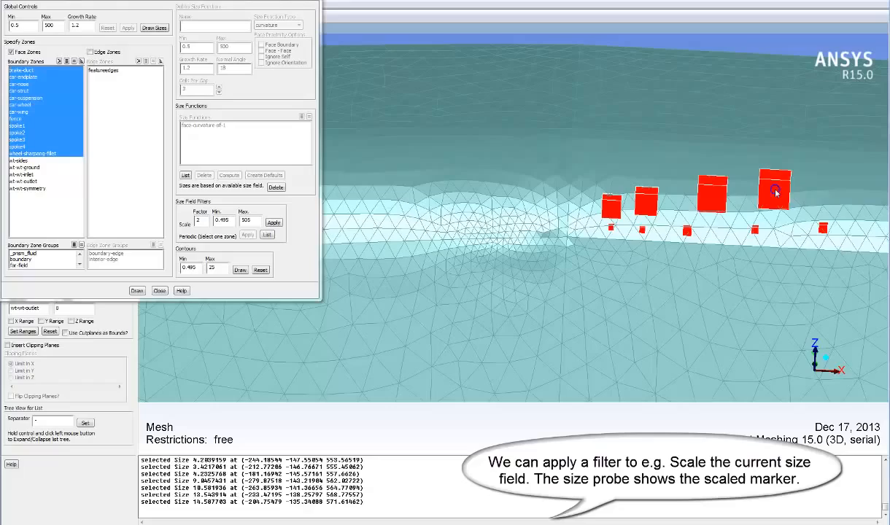
pyautogui.rightClick(830, 188)
pyautogui.moveTo(776, 298); pyautogui.dragTo(595, 162, button='middle')
pyautogui.moveTo(642, 189)
pyautogui.mouseDown()
pyautogui.moveTo(671, 185)
pyautogui.moveTo(655, 186)
pyautogui.mouseUp()
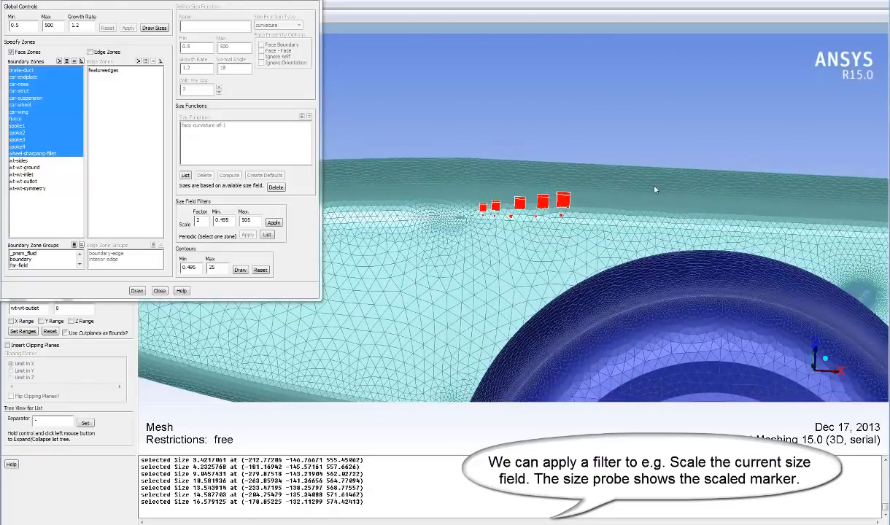
pyautogui.moveTo(409, 148); pyautogui.dragTo(646, 258, button='middle')
pyautogui.moveTo(632, 230); pyautogui.dragTo(622, 245)
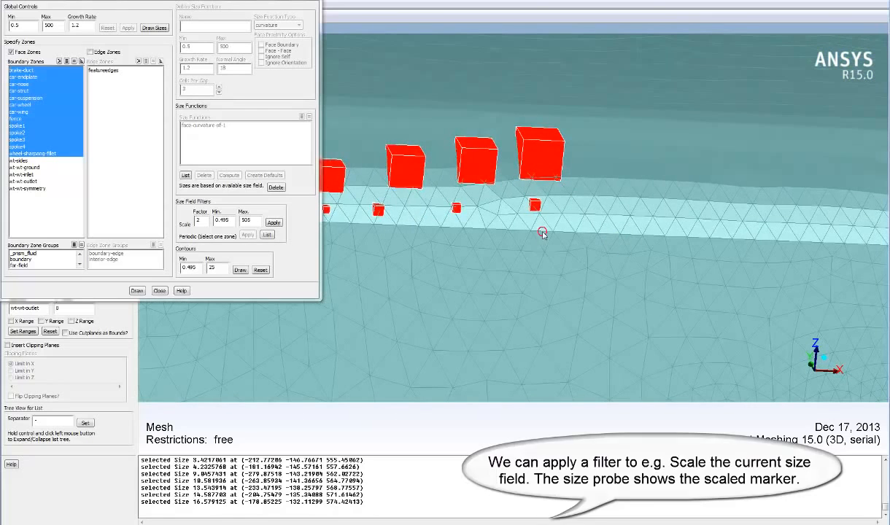
# - Apply a size field scale factor of 1.4
pyautogui.moveTo(204, 220); pyautogui.dragTo(186, 222)
pyautogui.write('1.4')
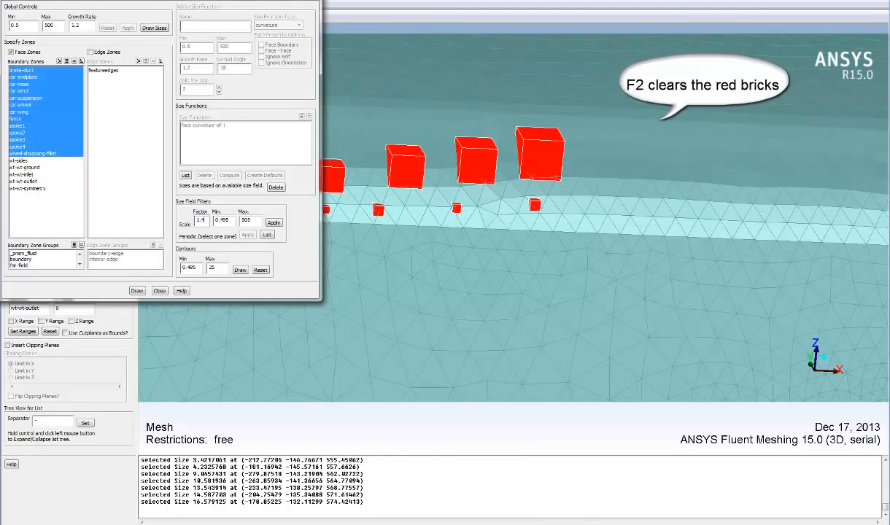
pyautogui.click(275, 223)
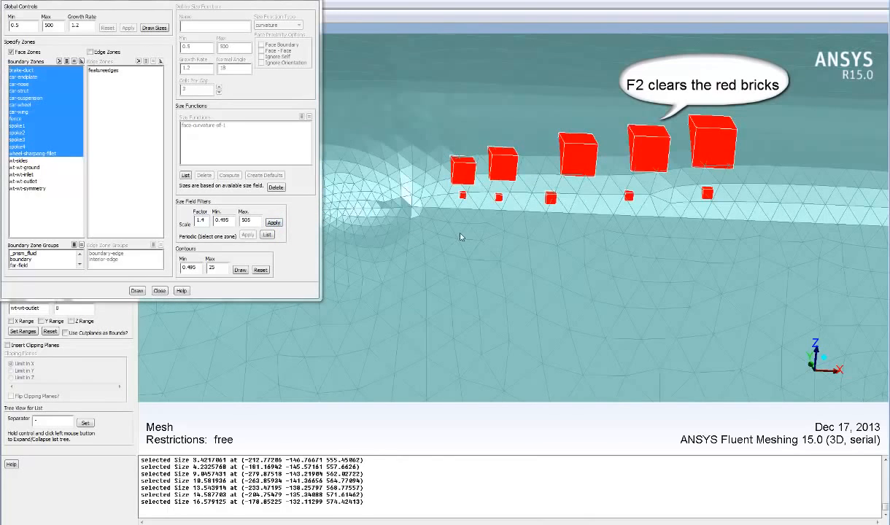
# - Probe the size field at five points just below the light edge strip of the car body, and clear all probe markers
pyautogui.click(460, 235)
pyautogui.click(497, 234)
pyautogui.click(557, 240)
pyautogui.click(622, 237)
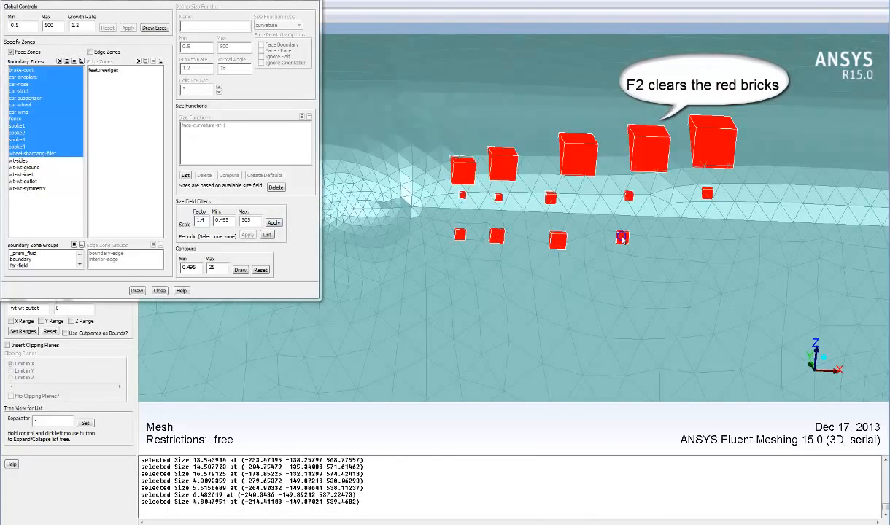
pyautogui.click(702, 240)
pyautogui.press('F2')
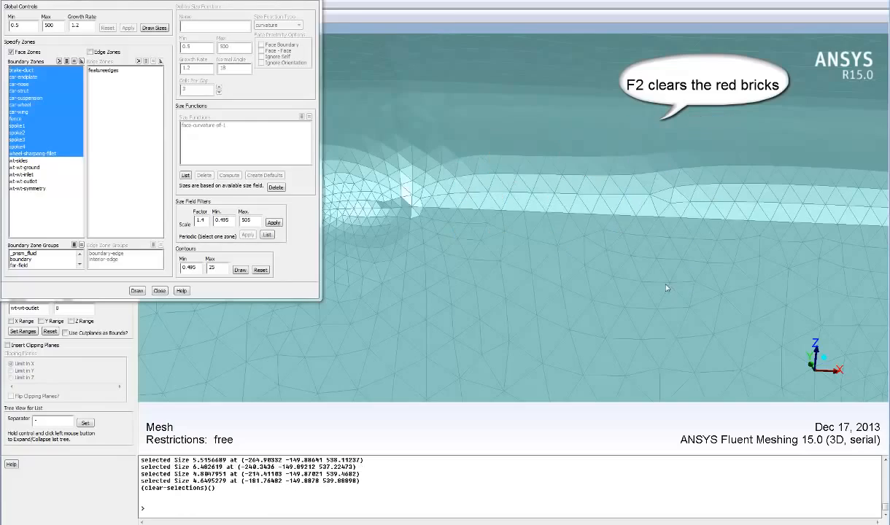
# - Set the selection filter to faces and select the faces around the dark creased patch on the body's edge strip with a polygon
pyautogui.moveTo(428, 200)
pyautogui.mouseDown()
pyautogui.moveTo(473, 239)
pyautogui.moveTo(474, 225)
pyautogui.moveTo(506, 219)
pyautogui.mouseUp()
pyautogui.moveTo(463, 188)
pyautogui.mouseDown(button='middle')
pyautogui.moveTo(455, 181)
pyautogui.moveTo(539, 242)
pyautogui.mouseUp(button='middle')
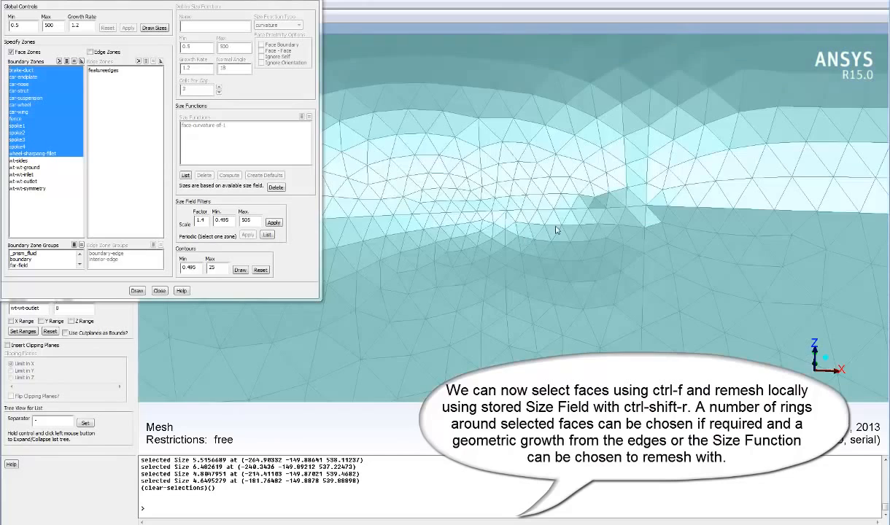
pyautogui.middleClick(555, 226)
pyautogui.moveTo(557, 227); pyautogui.dragTo(700, 240)
pyautogui.moveTo(620, 228); pyautogui.dragTo(555, 222)
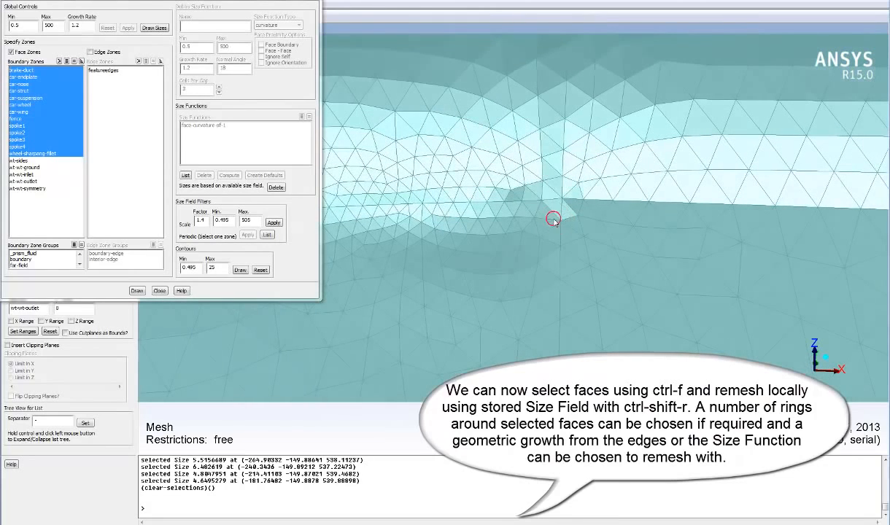
pyautogui.hotkey('ctrl', 'f')
pyautogui.press('F9')
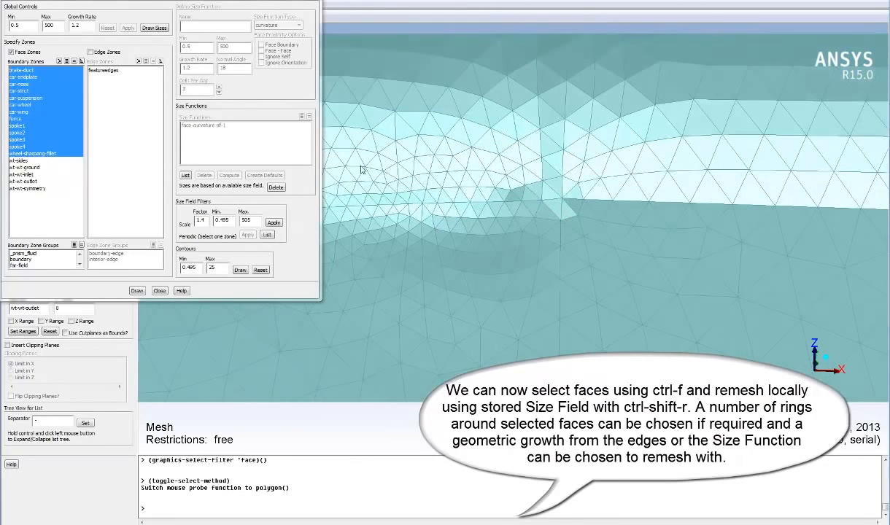
pyautogui.rightClick(596, 142)
pyautogui.rightClick(363, 169)
pyautogui.rightClick(599, 150)
pyautogui.rightClick(605, 254)
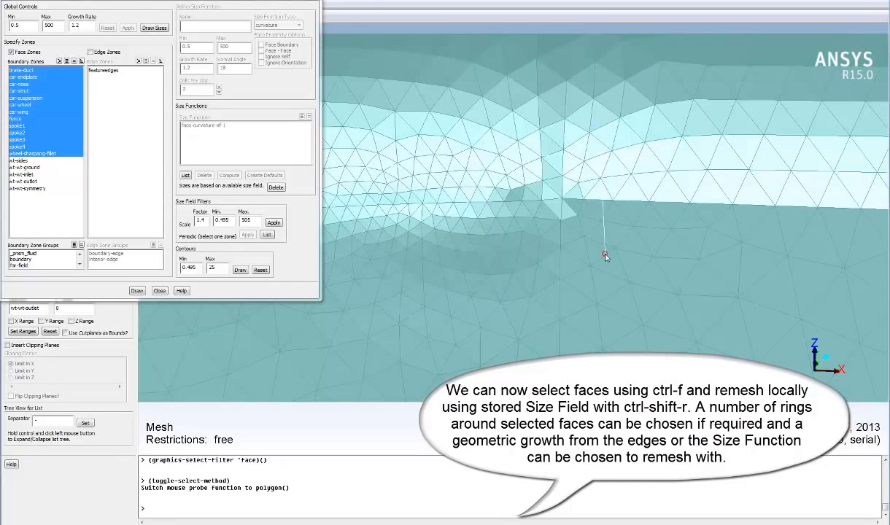
pyautogui.rightClick(357, 165)
pyautogui.rightClick(525, 223)
pyautogui.moveTo(525, 223); pyautogui.dragTo(563, 221)
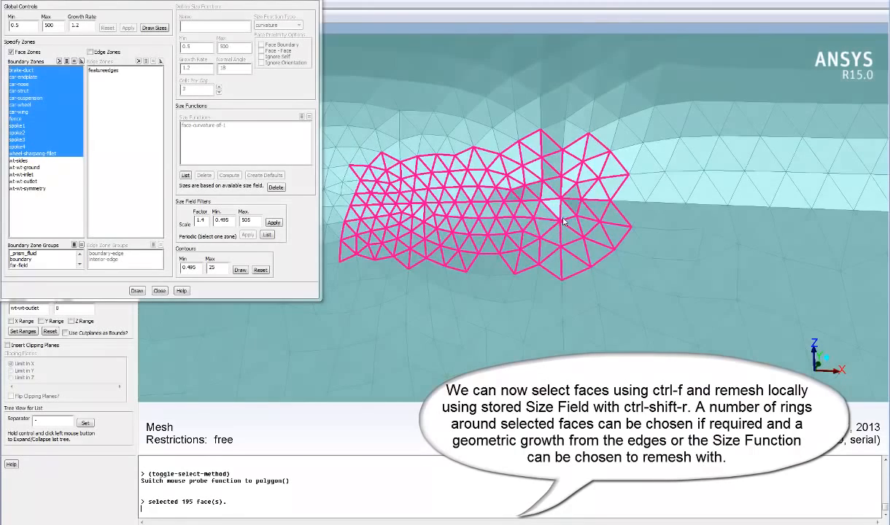
pyautogui.moveTo(451, 208); pyautogui.dragTo(479, 210)
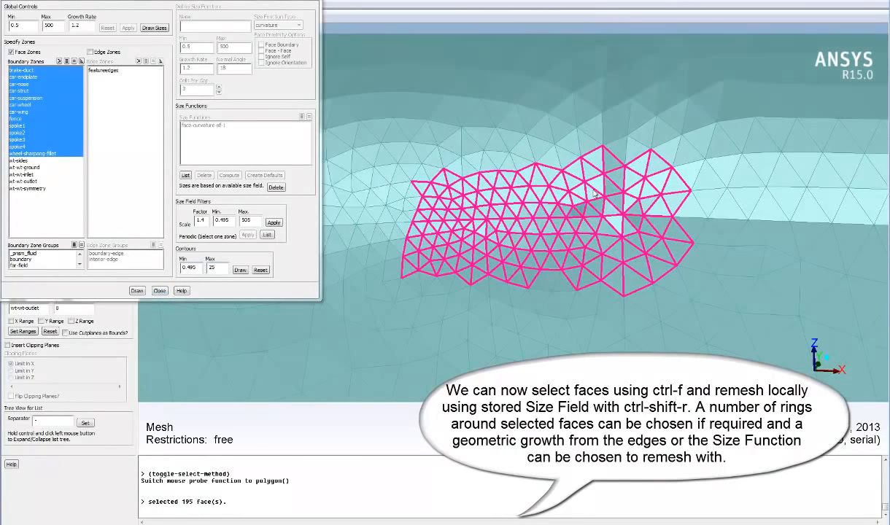
# - Locally remesh the selected faces using size-function sizing, and move the Local Remesh dialog off the mesh
pyautogui.hotkey('ctrl', 'shift', 'r')
pyautogui.click(458, 261)
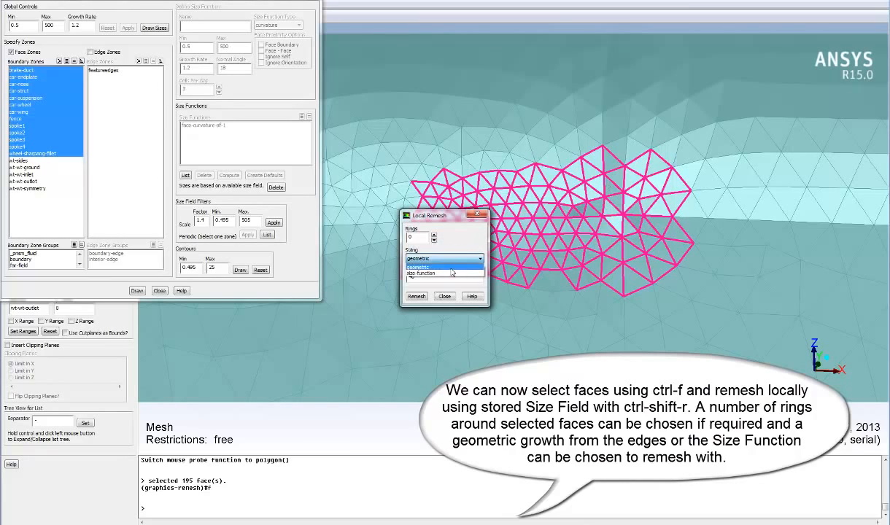
pyautogui.click(418, 272)
pyautogui.click(418, 297)
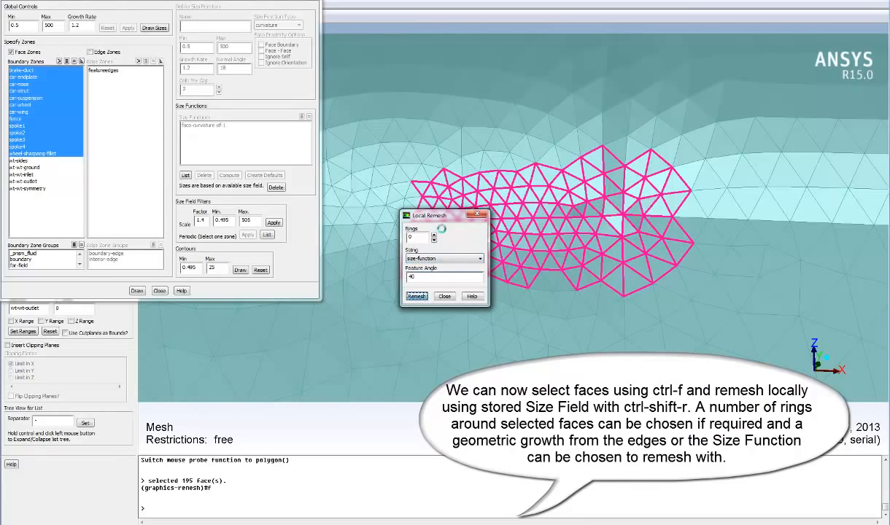
pyautogui.moveTo(423, 214); pyautogui.dragTo(310, 305)
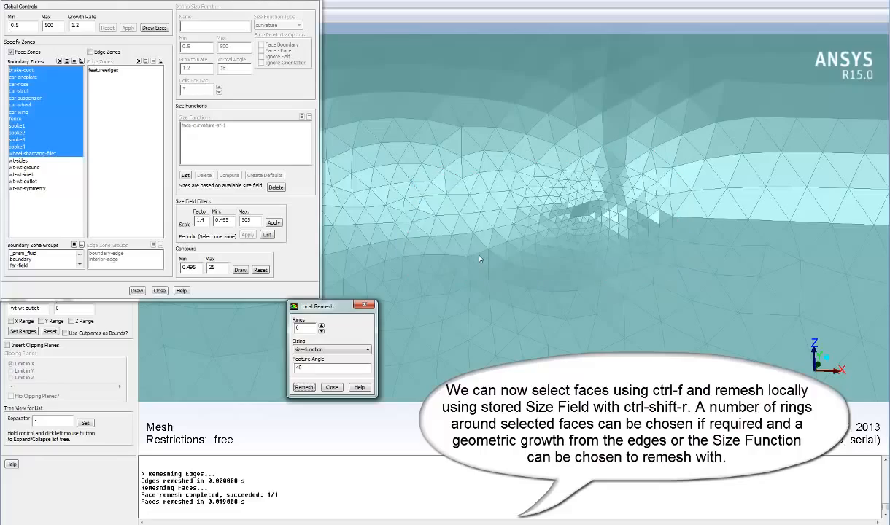
# - Select the finely remeshed faces around the dark crease with a polygon, clearing any stray face selection first
pyautogui.moveTo(480, 258); pyautogui.dragTo(554, 221)
pyautogui.hotkey('ctrl', 'f')
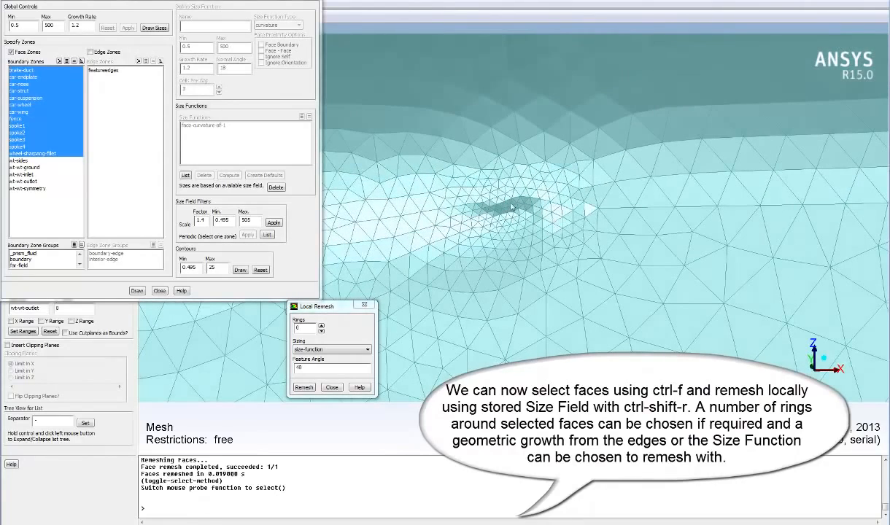
pyautogui.rightClick(427, 173)
pyautogui.press('F2')
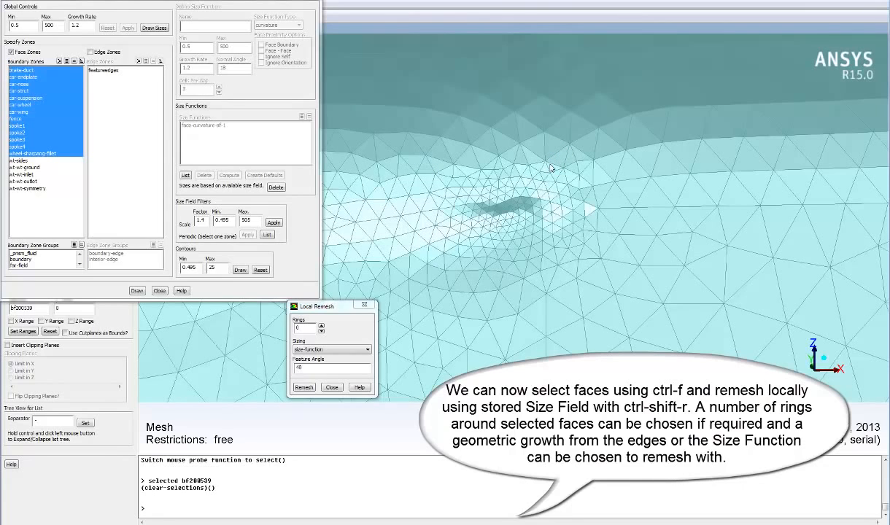
pyautogui.hotkey('ctrl', 'f')
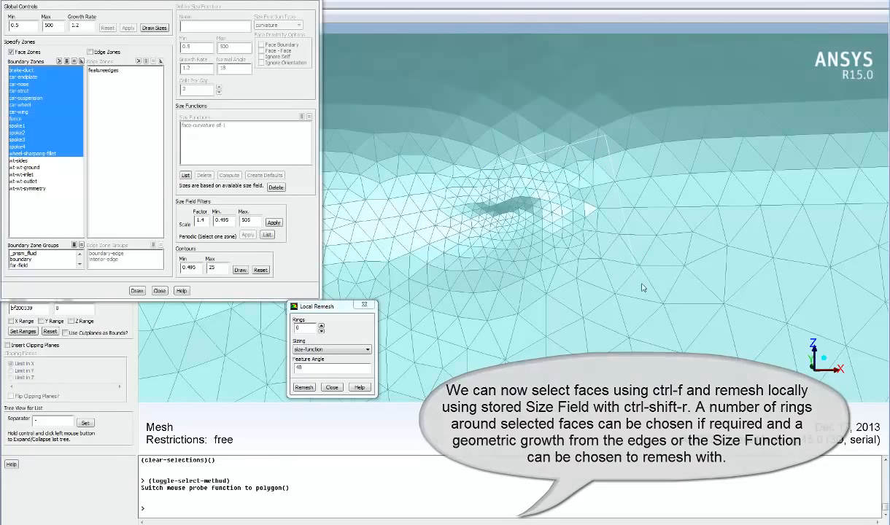
pyautogui.rightClick(641, 285)
pyautogui.rightClick(439, 293)
pyautogui.rightClick(414, 154)
pyautogui.rightClick(417, 177)
pyautogui.rightClick(476, 176)
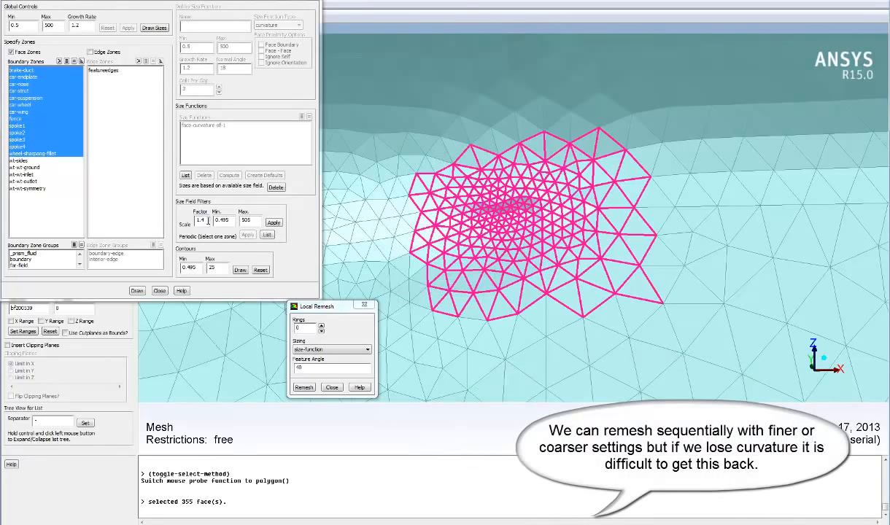
# - Apply a size field scale factor of 2 and locally remesh the selected faces with it
pyautogui.moveTo(209, 220); pyautogui.dragTo(183, 231)
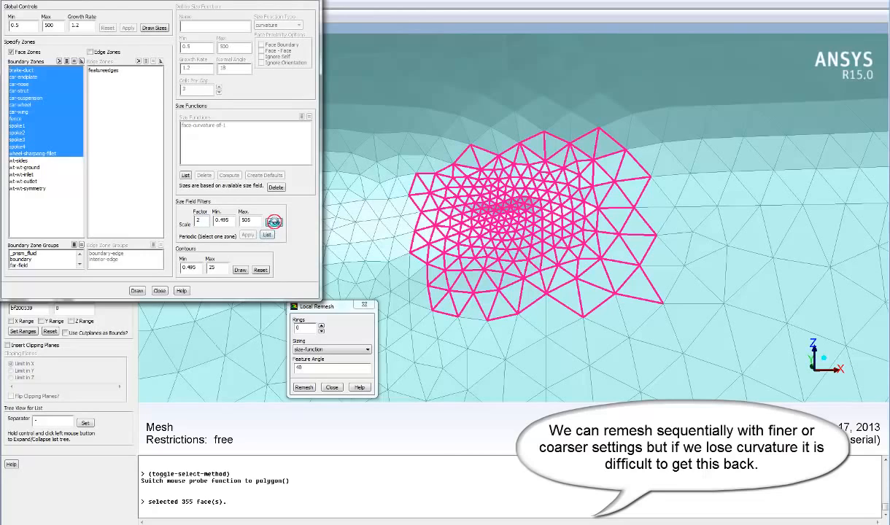
pyautogui.click(274, 224)
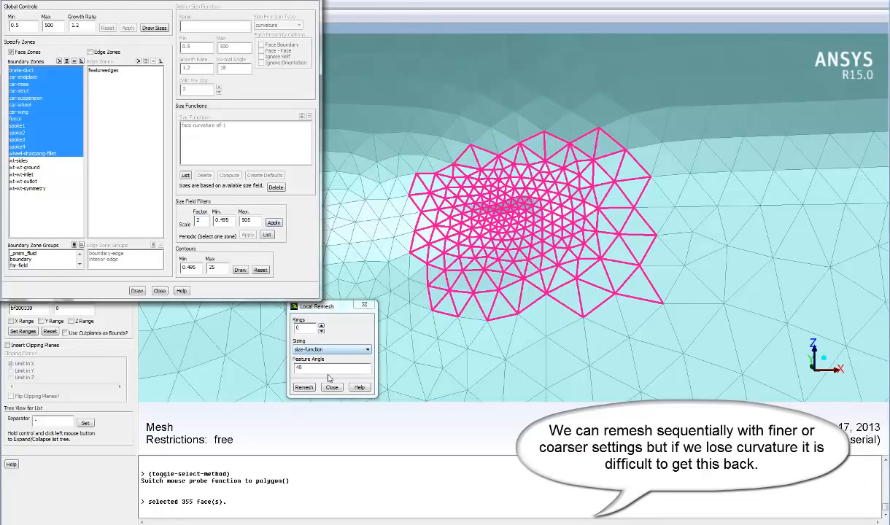
pyautogui.click(303, 388)
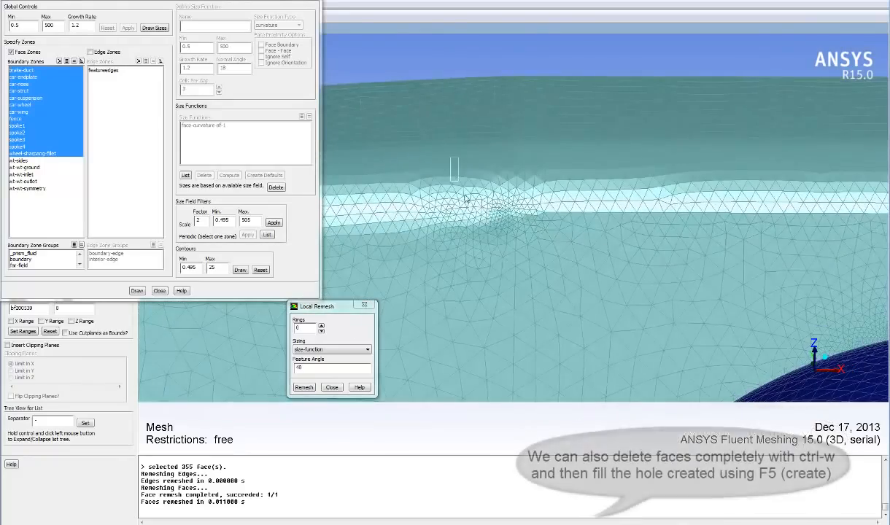
# - Delete the small cluster of finest faces at the centre of the remeshed patch using a polygon face selection
pyautogui.moveTo(464, 196); pyautogui.dragTo(542, 262, button='middle')
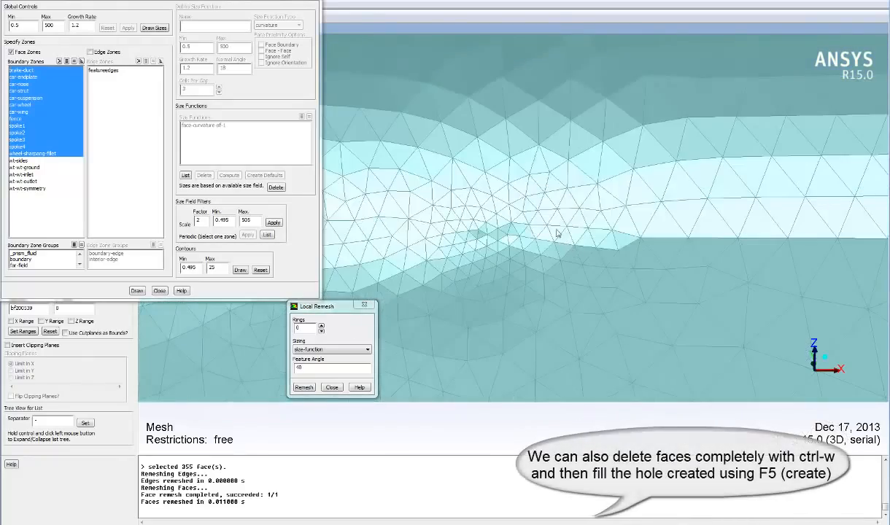
pyautogui.moveTo(554, 228); pyautogui.dragTo(523, 244)
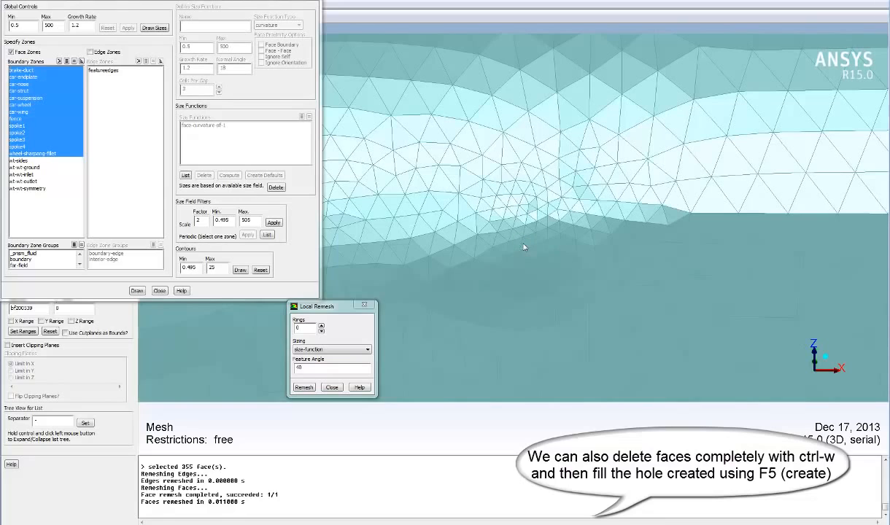
pyautogui.press('F2')
pyautogui.press('F9')
pyautogui.click(471, 167)
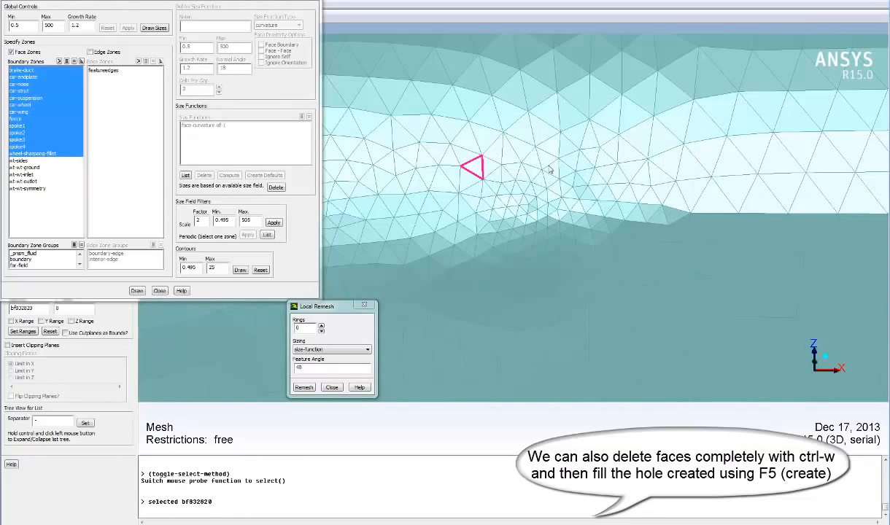
pyautogui.press('F9')
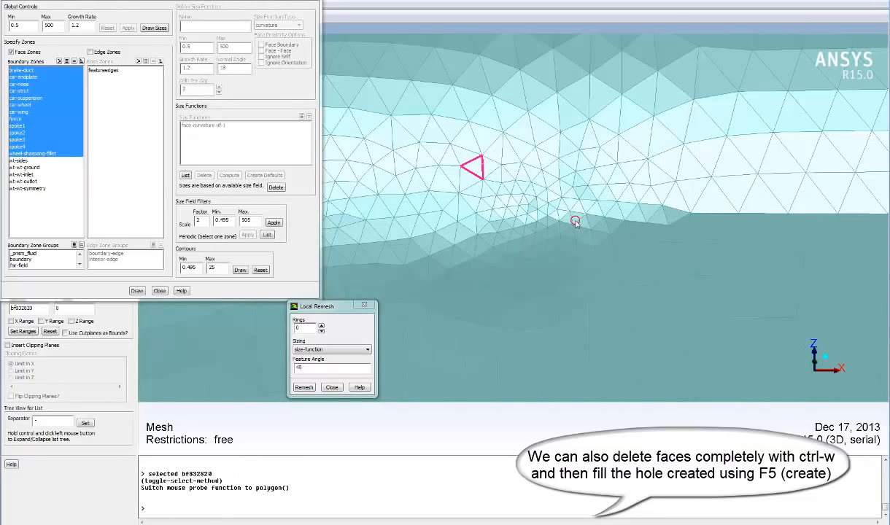
pyautogui.rightClick(491, 237)
pyautogui.rightClick(445, 167)
pyautogui.middleClick(542, 186)
pyautogui.rightClick(614, 201)
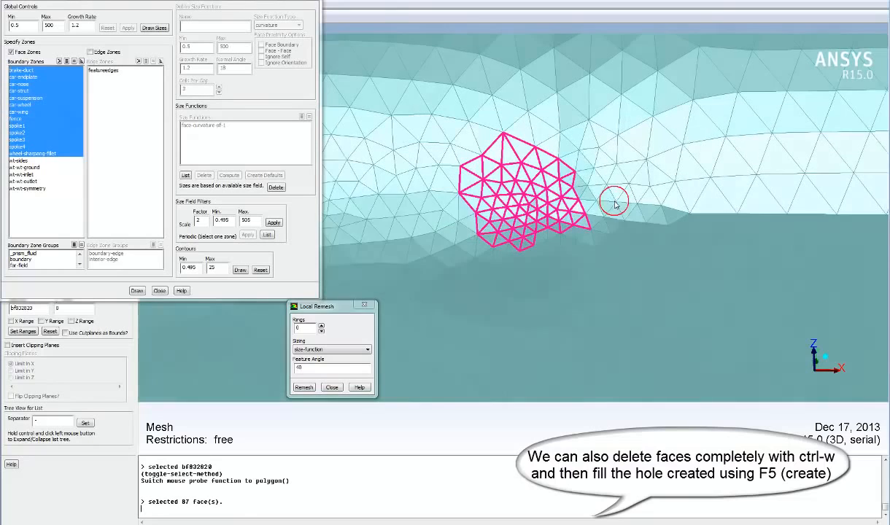
pyautogui.hotkey('ctrl', 'w')
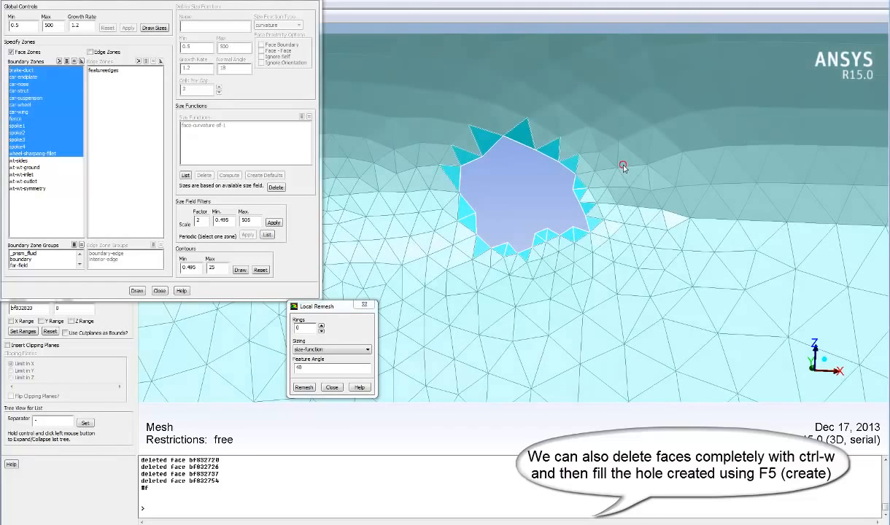
# - Fill the hole in the car body surface by selecting its boundary edge and creating new faces
pyautogui.hotkey('ctrl', 'e')
pyautogui.hotkey('ctrl', 's')
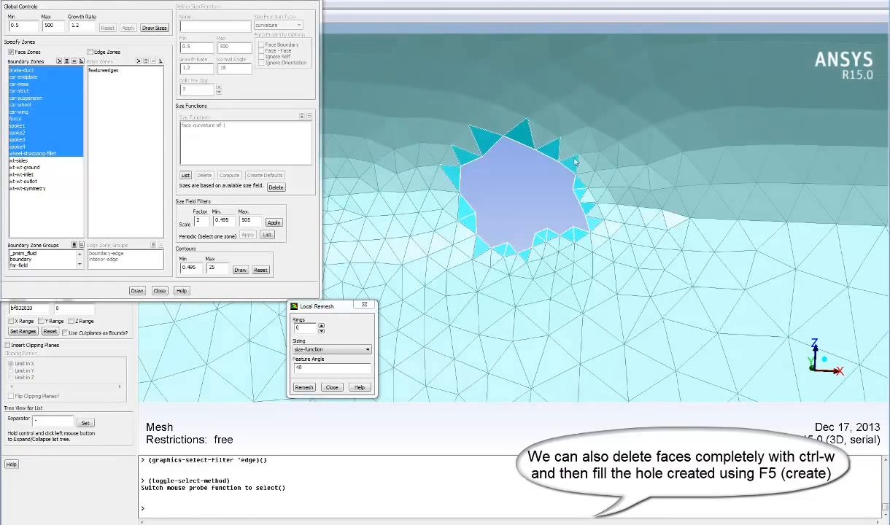
pyautogui.click(513, 145)
pyautogui.press('F5')
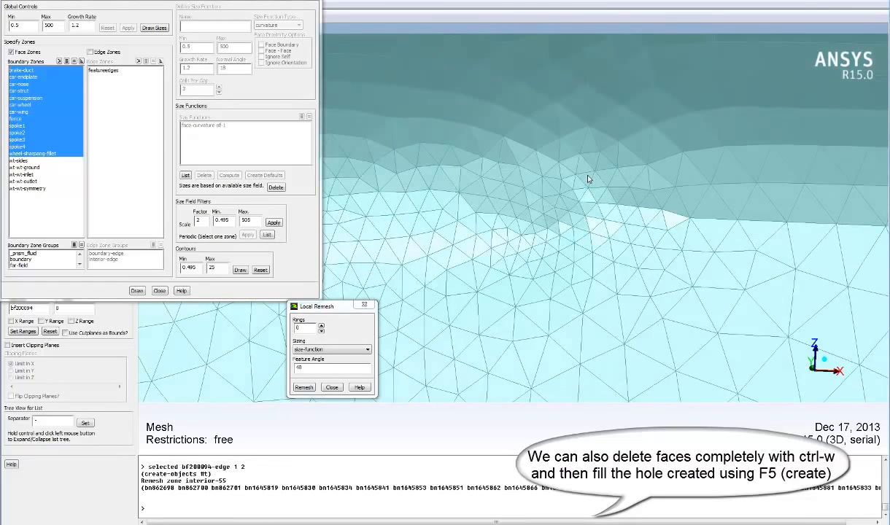
pyautogui.moveTo(589, 179); pyautogui.dragTo(544, 175)
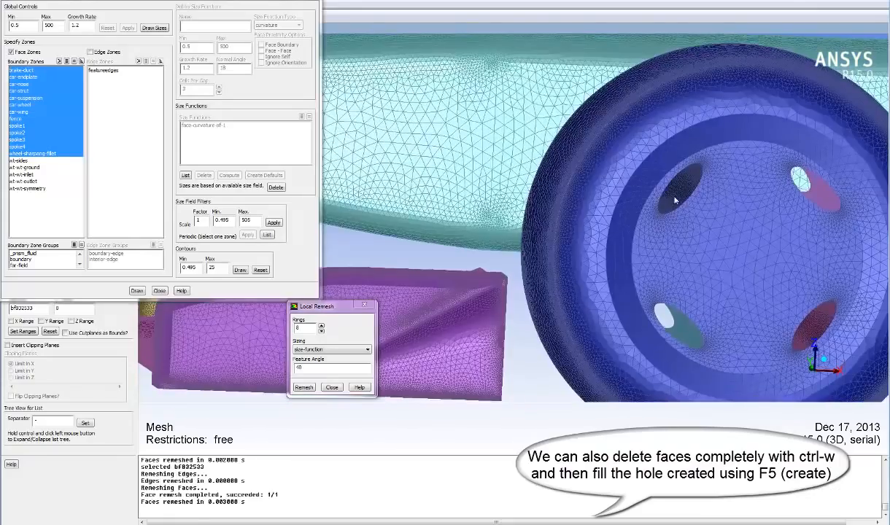
# - Examine the surface mesh along the car body's lower edge strip for over-refined areas
pyautogui.moveTo(642, 186); pyautogui.dragTo(718, 191, button='middle')
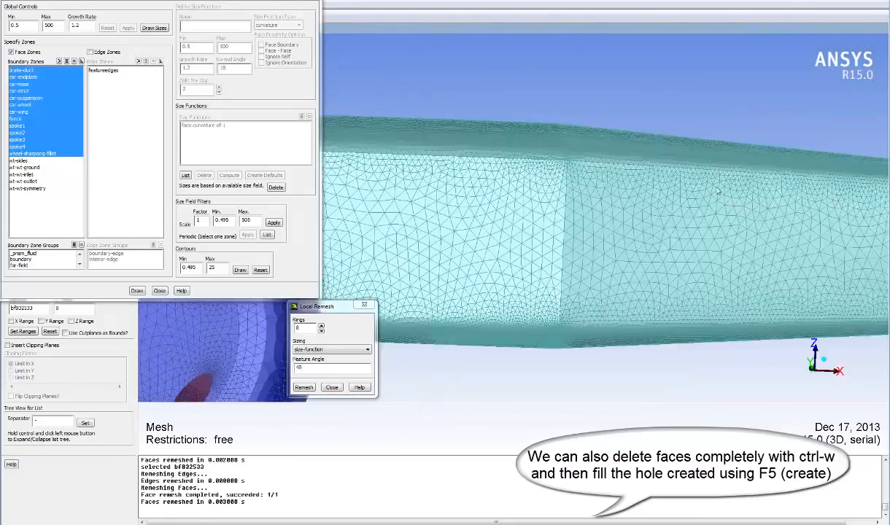
pyautogui.moveTo(719, 192); pyautogui.dragTo(641, 156)
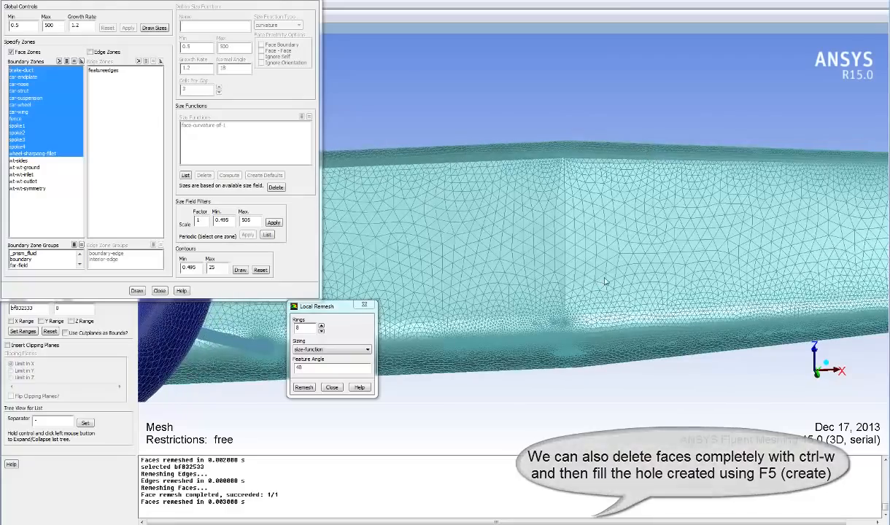
pyautogui.moveTo(604, 281)
pyautogui.mouseDown()
pyautogui.moveTo(615, 241)
pyautogui.moveTo(579, 253)
pyautogui.moveTo(608, 291)
pyautogui.mouseUp()
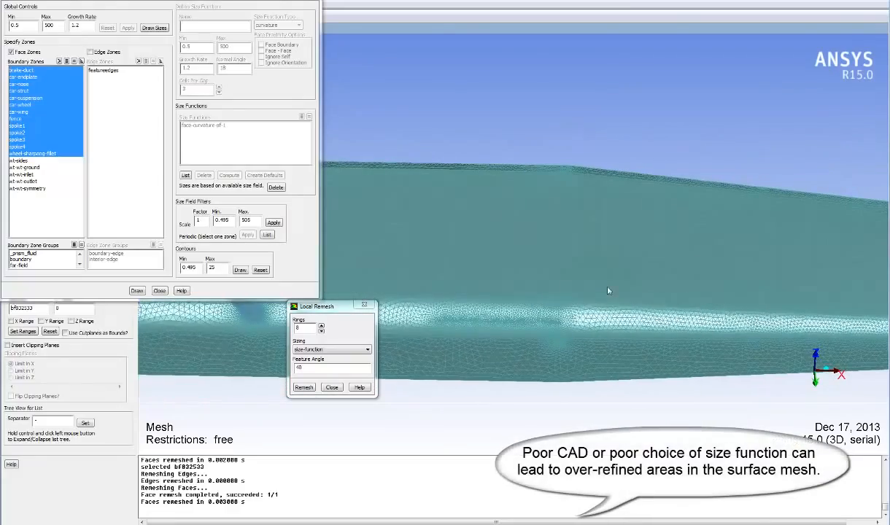
pyautogui.moveTo(430, 320); pyautogui.dragTo(571, 348, button='middle')
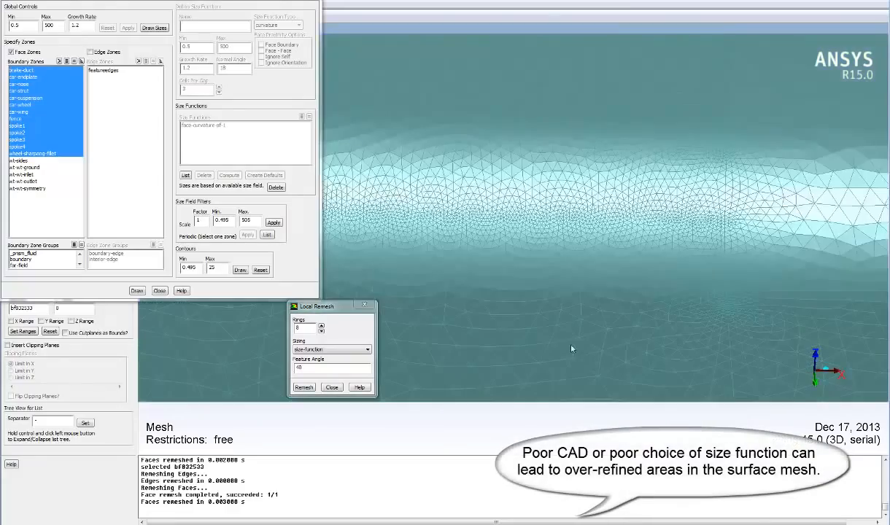
pyautogui.middleClick(431, 267)
pyautogui.moveTo(566, 269); pyautogui.dragTo(509, 179, button='middle')
pyautogui.middleClick(495, 211)
pyautogui.middleClick(529, 240)
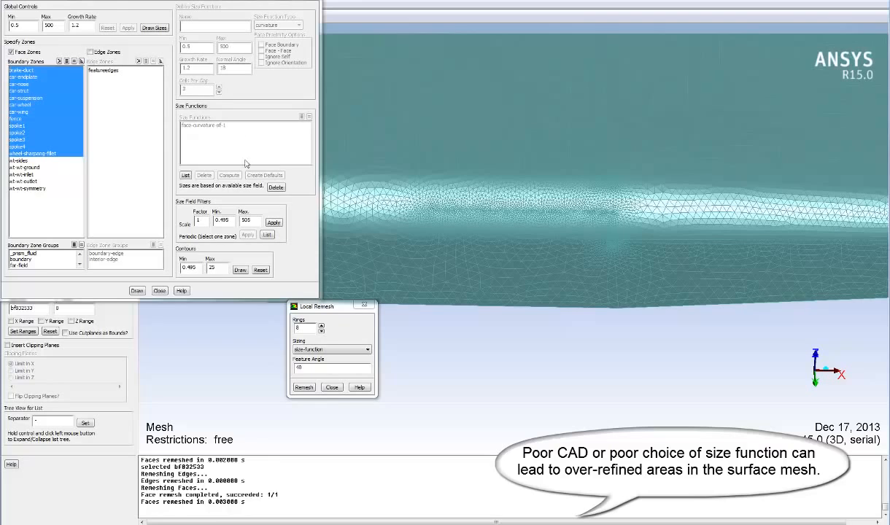
# - Delete the existing face curvature size function and set the size function type to meshed
pyautogui.click(206, 125)
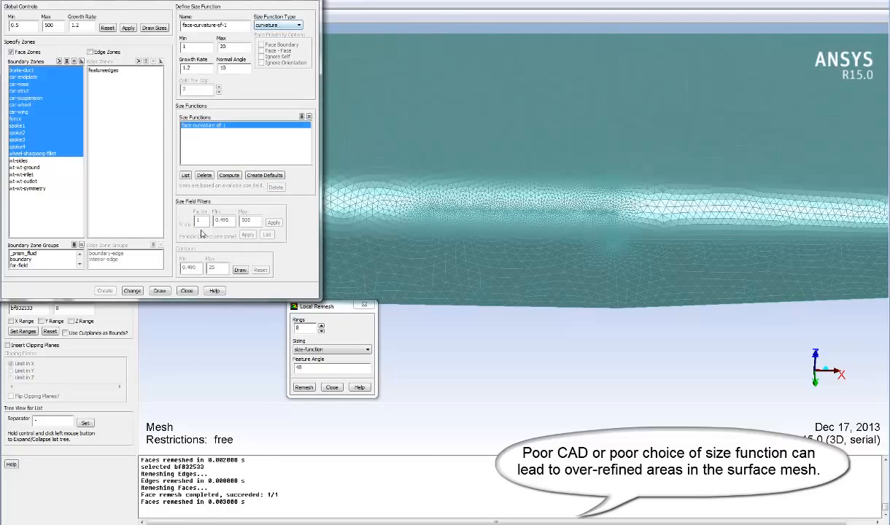
pyautogui.click(204, 176)
pyautogui.click(280, 26)
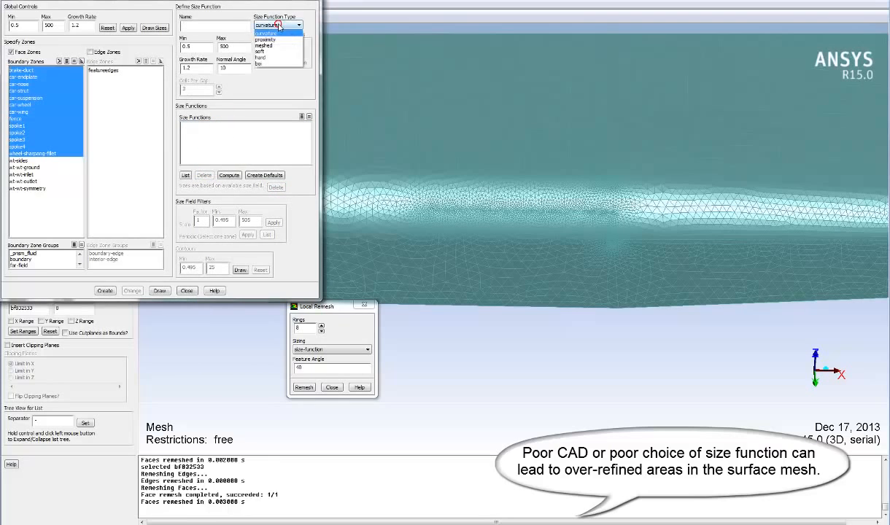
pyautogui.click(270, 50)
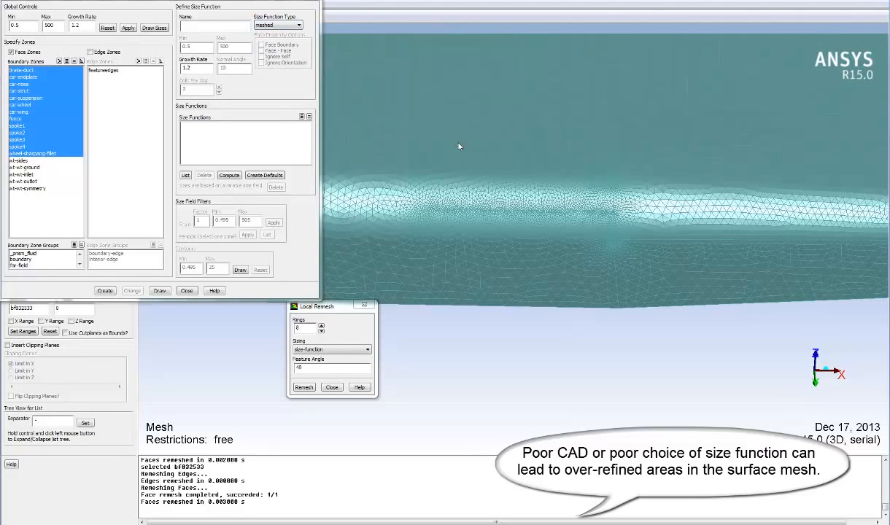
# - Create a meshed size function on the car-nose zone alone and compute the size field from it
pyautogui.press('F2')
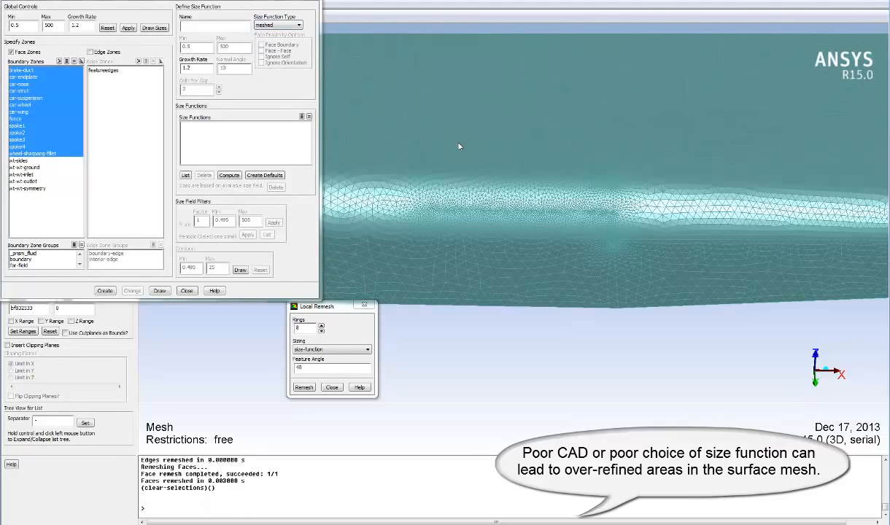
pyautogui.click(81, 62)
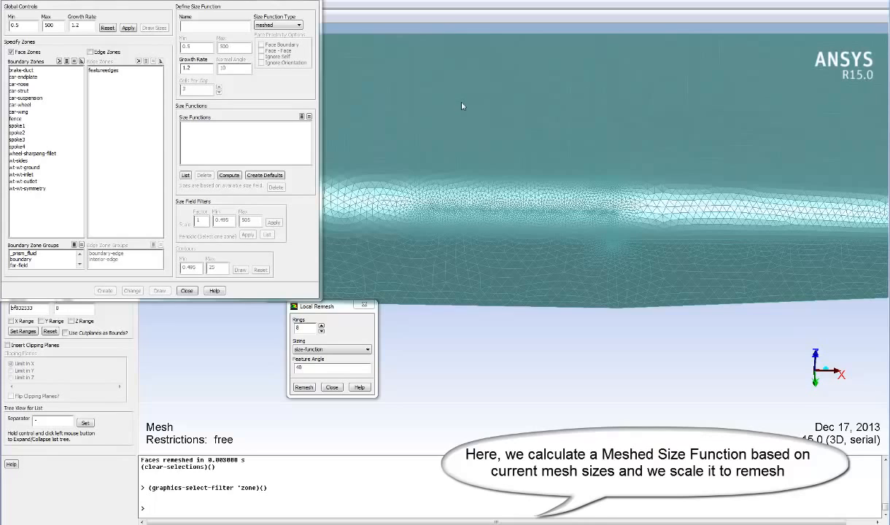
pyautogui.hotkey('ctrl', 'p')
pyautogui.hotkey('ctrl', 'p')
pyautogui.rightClick(467, 115)
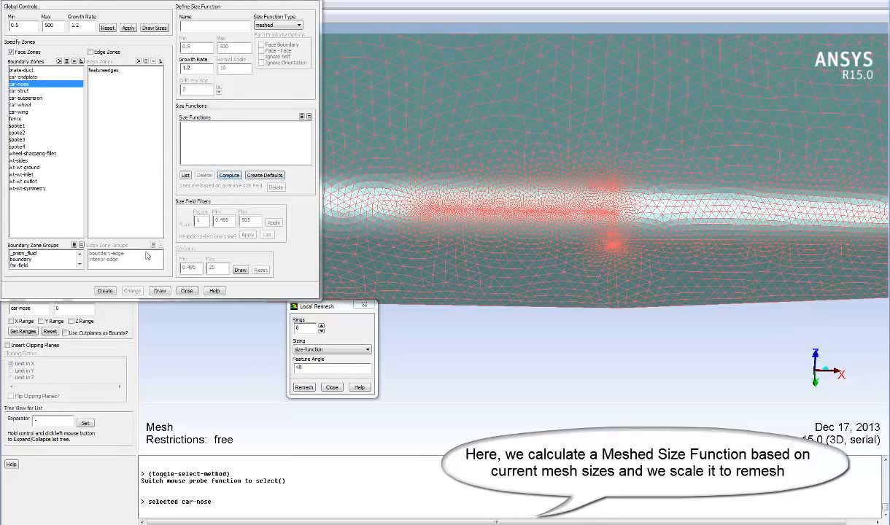
pyautogui.click(105, 290)
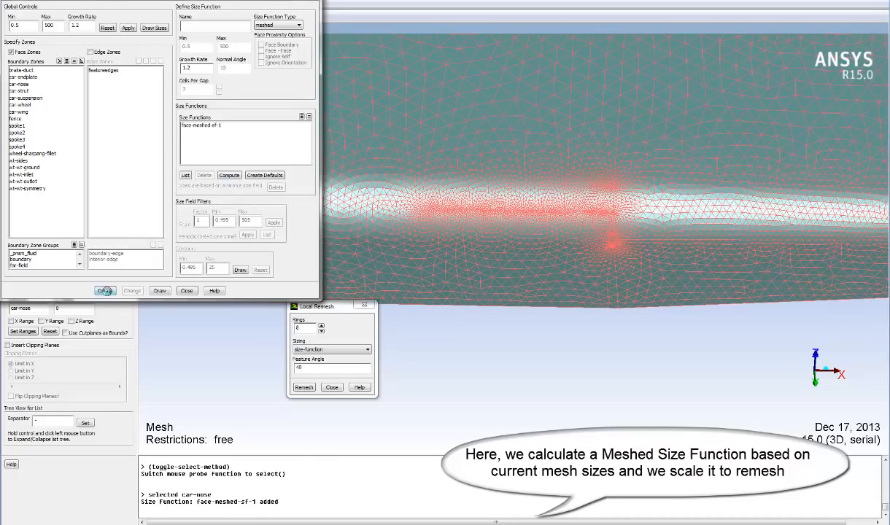
pyautogui.click(206, 126)
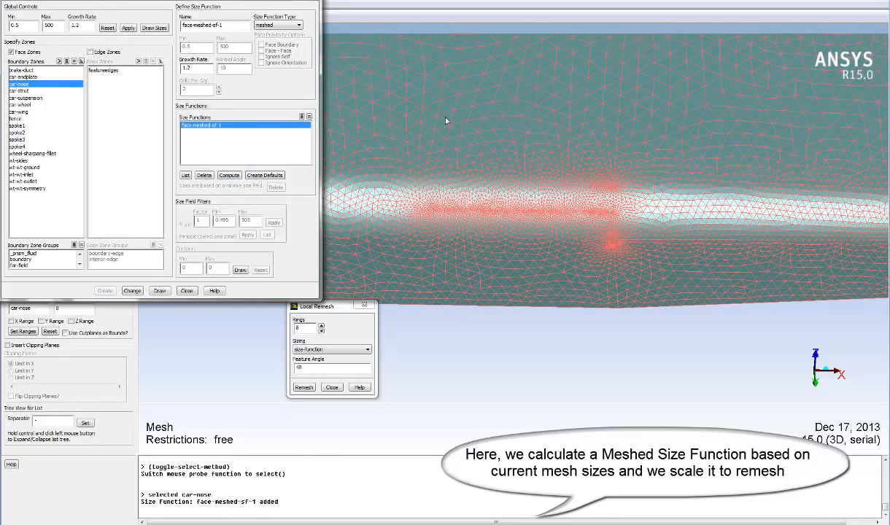
pyautogui.click(229, 175)
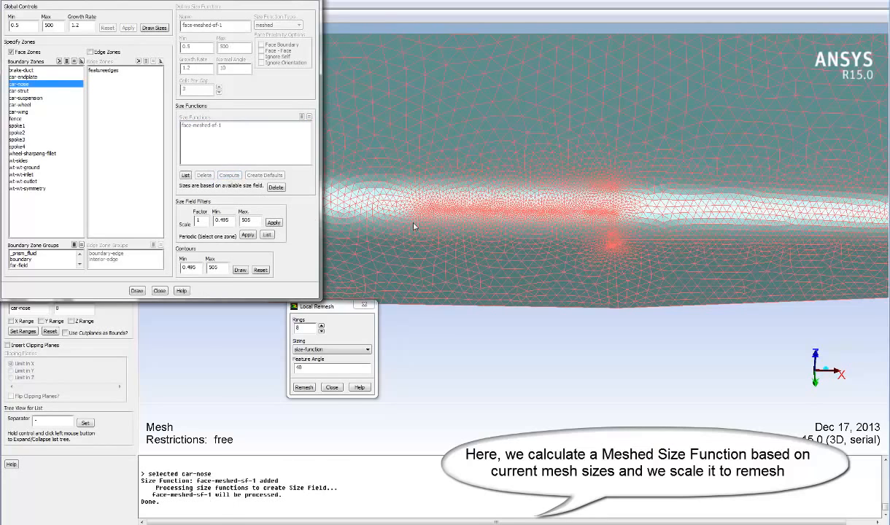
# - Select the over-refined faces along the car nose's lower edge strip with a polygon face selection
pyautogui.click(515, 228)
pyautogui.press('F2')
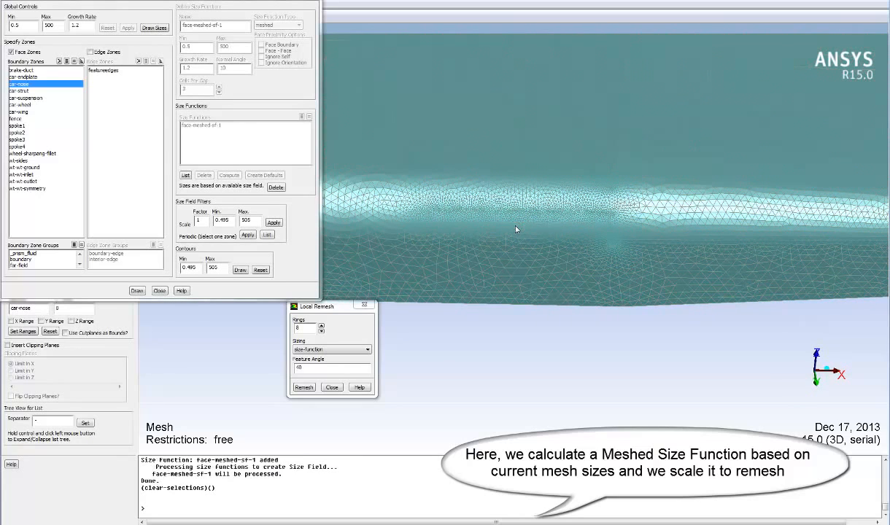
pyautogui.hotkey('ctrl', 'f')
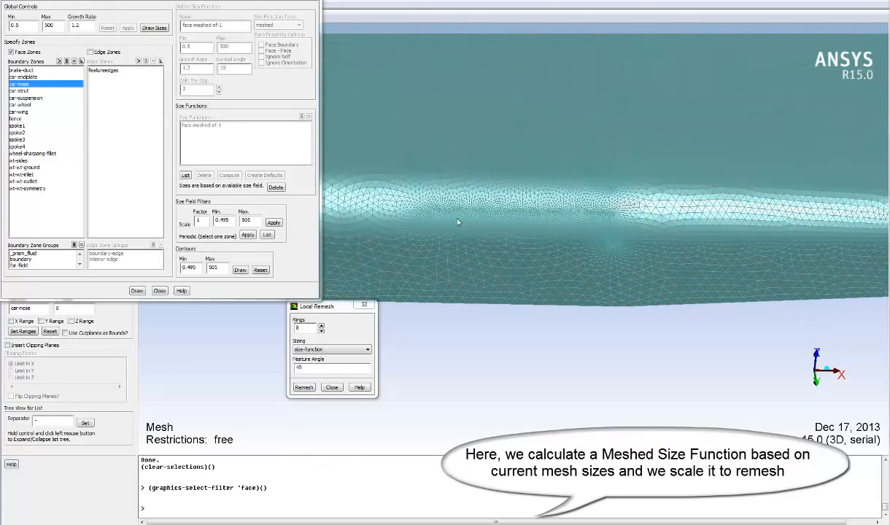
pyautogui.hotkey('ctrl', 'x')
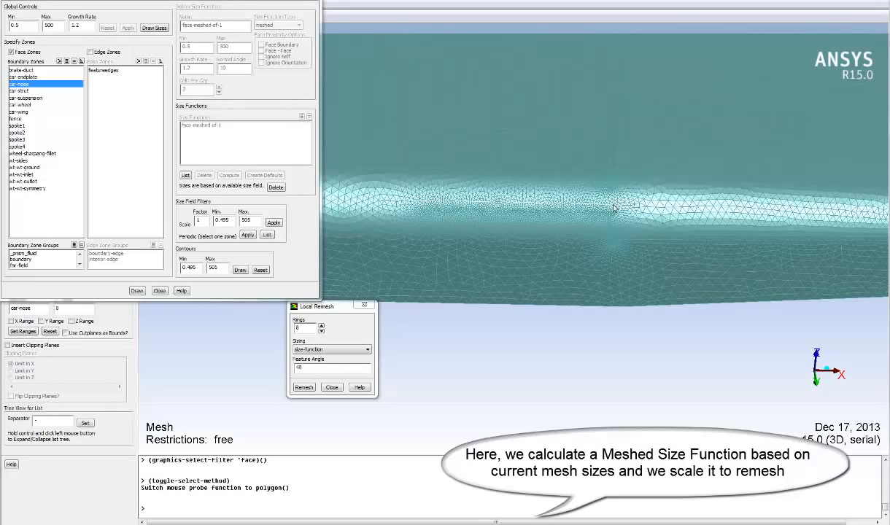
pyautogui.rightClick(621, 226)
pyautogui.rightClick(418, 214)
pyautogui.click(417, 200)
pyautogui.rightClick(417, 200)
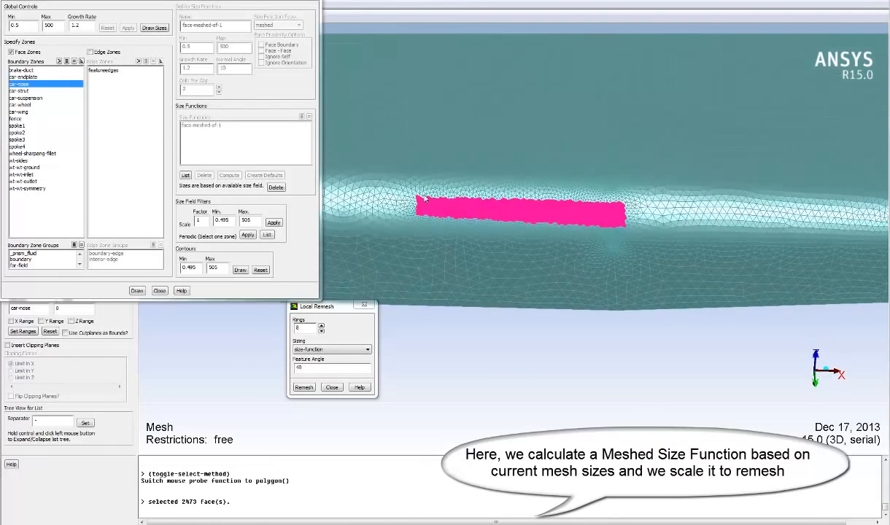
pyautogui.scroll(3, 436, 228)
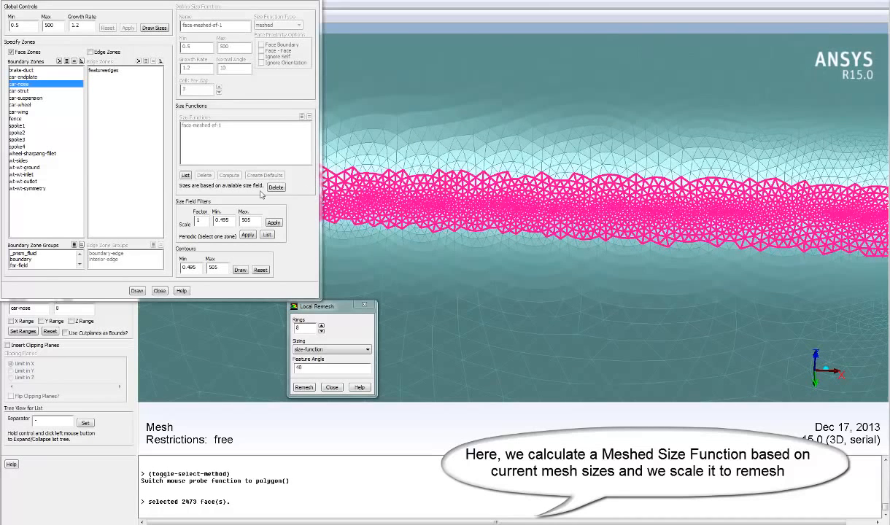
# - Scale the size field by a factor of 2 and locally remesh the selected faces with 0 rings
pyautogui.doubleClick(208, 220)
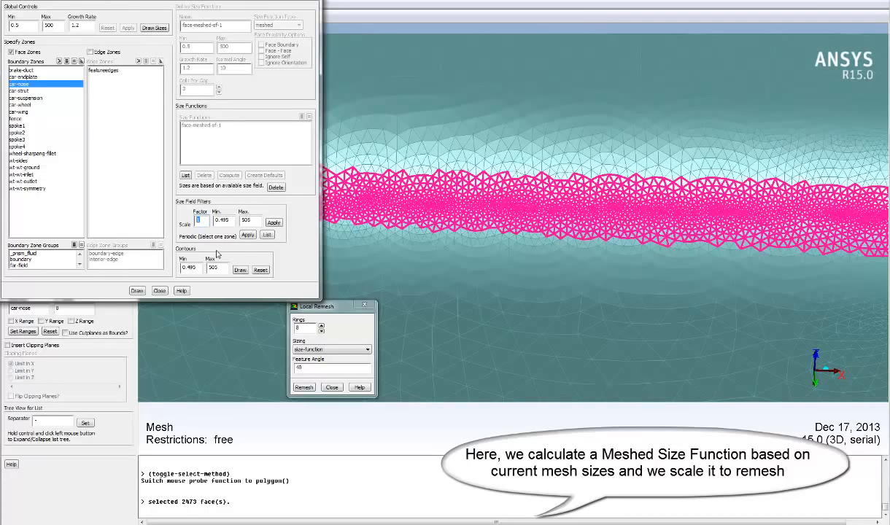
pyautogui.click(273, 223)
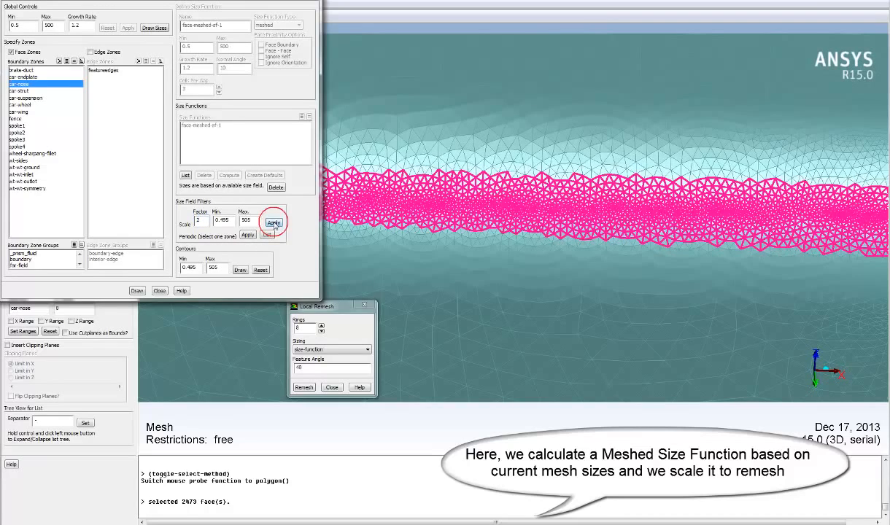
pyautogui.doubleClick(302, 328)
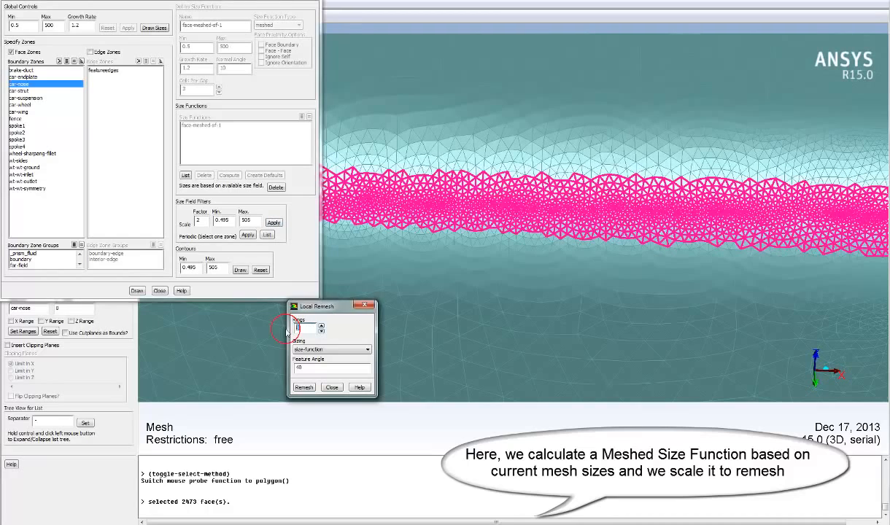
pyautogui.click(303, 387)
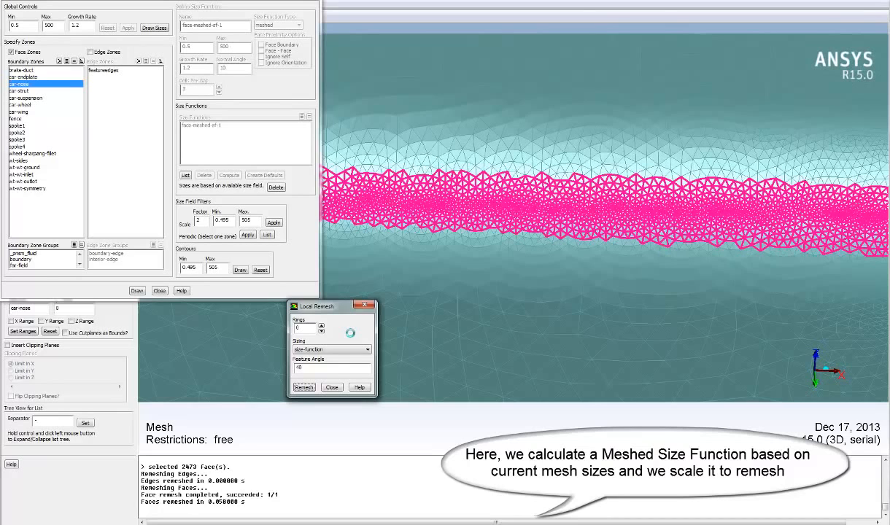
# - Examine the remeshed strip on the car nose and the mesh at the wing's trailing edge
pyautogui.moveTo(660, 316); pyautogui.dragTo(506, 230, button='middle')
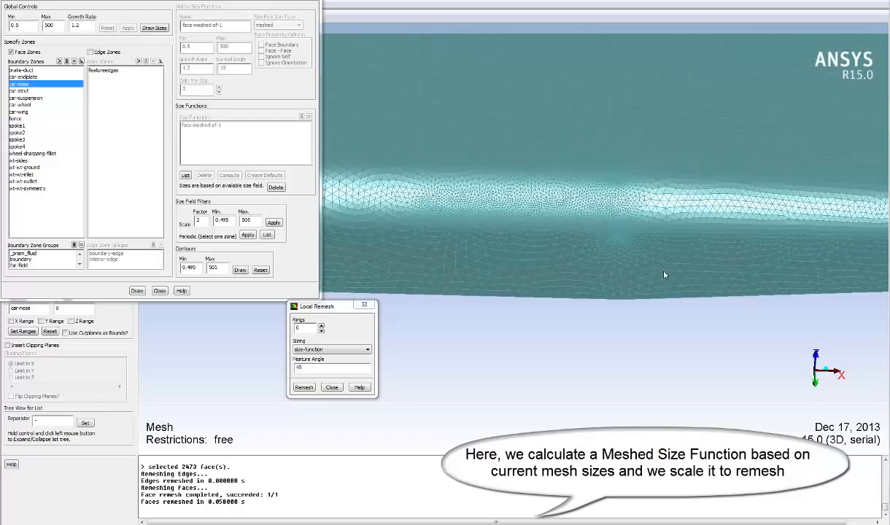
pyautogui.moveTo(632, 257)
pyautogui.mouseDown()
pyautogui.moveTo(619, 167)
pyautogui.moveTo(671, 272)
pyautogui.mouseUp()
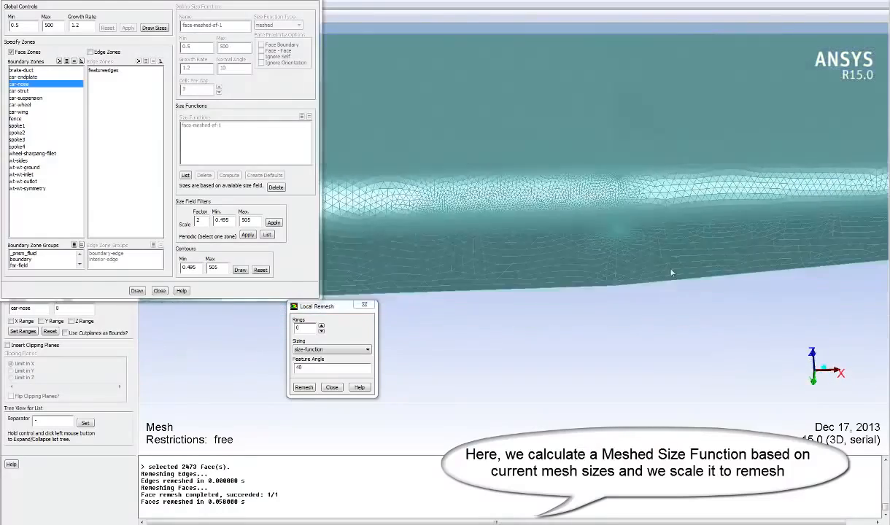
pyautogui.moveTo(681, 270)
pyautogui.mouseDown(button='middle')
pyautogui.moveTo(607, 183)
pyautogui.moveTo(553, 168)
pyautogui.mouseUp(button='middle')
pyautogui.moveTo(548, 167); pyautogui.dragTo(524, 235)
pyautogui.middleClick(402, 239)
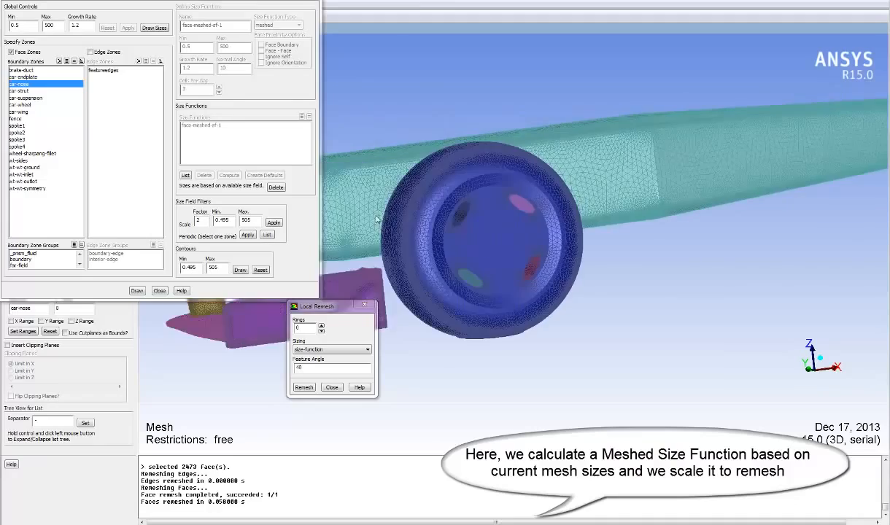
pyautogui.middleClick(403, 239)
pyautogui.middleClick(404, 238)
pyautogui.middleClick(403, 239)
pyautogui.moveTo(598, 222); pyautogui.dragTo(569, 288)
pyautogui.moveTo(603, 229); pyautogui.dragTo(636, 267, button='middle')
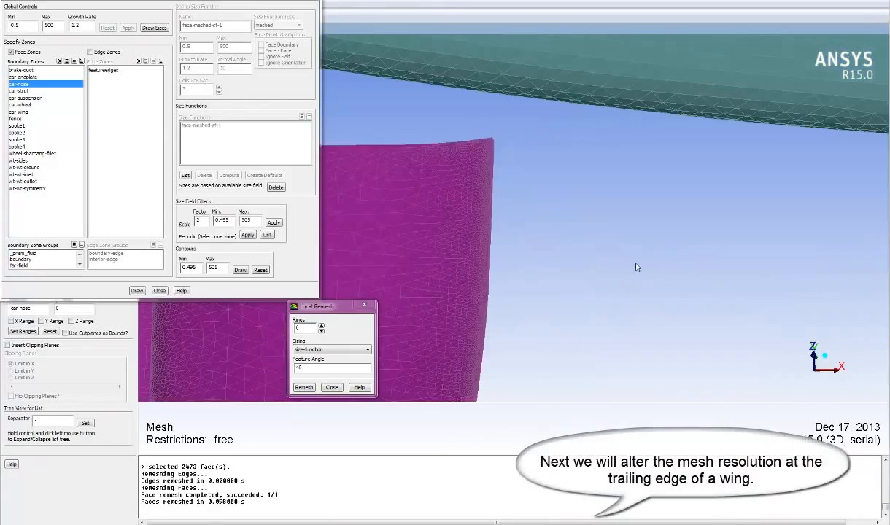
pyautogui.moveTo(468, 230); pyautogui.dragTo(448, 288)
# - Replace the current size field with one computed from a meshed size function covering all boundary zones
pyautogui.click(275, 188)
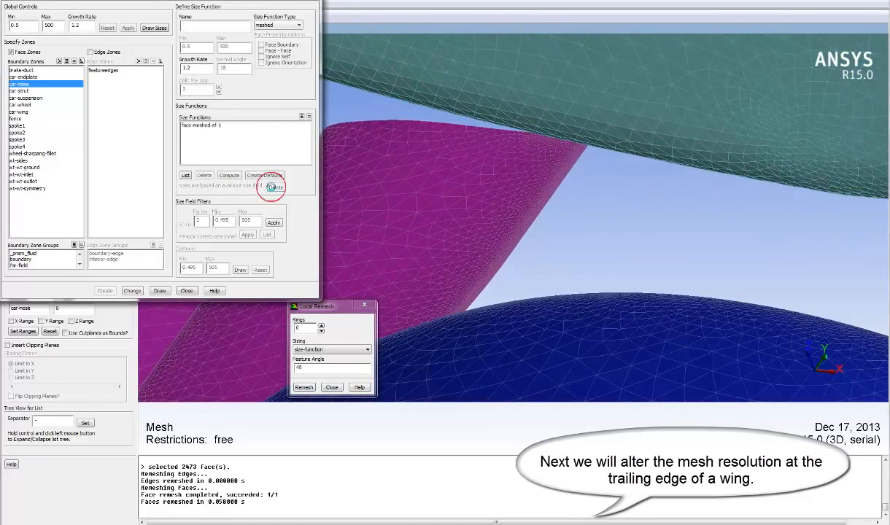
pyautogui.click(61, 61)
pyautogui.click(132, 289)
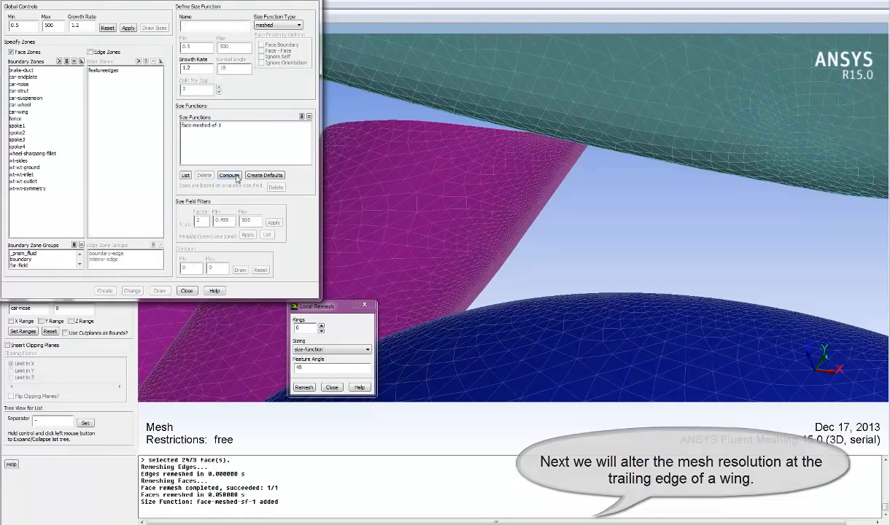
pyautogui.click(201, 124)
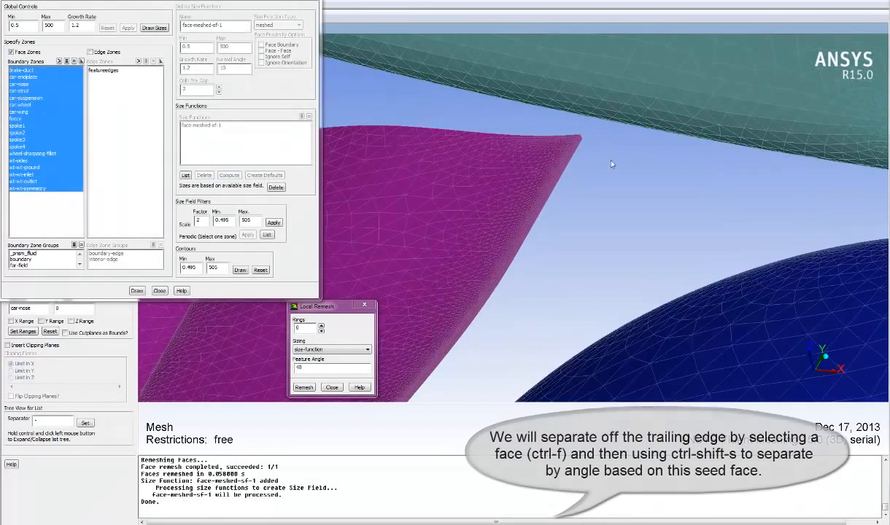
# - Inspect the narrow trailing-edge surface of the car wing up close
pyautogui.moveTo(555, 127); pyautogui.dragTo(612, 164, button='middle')
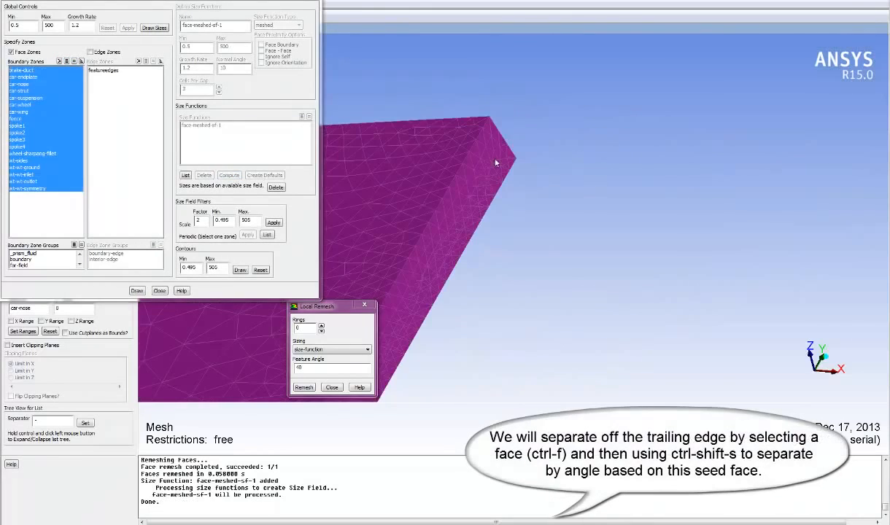
pyautogui.moveTo(497, 162); pyautogui.dragTo(304, 175)
pyautogui.click(570, 205)
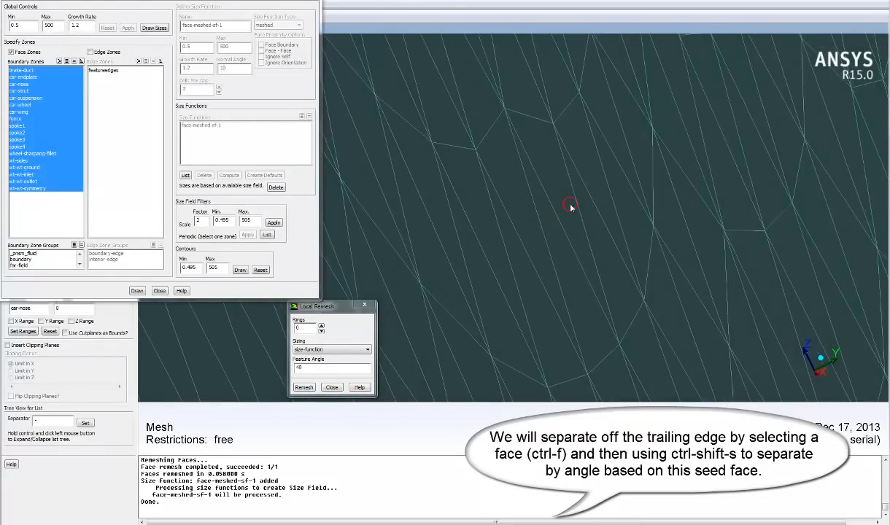
pyautogui.moveTo(428, 205); pyautogui.dragTo(410, 193, button='middle')
pyautogui.moveTo(585, 167); pyautogui.dragTo(380, 272)
pyautogui.moveTo(542, 282); pyautogui.dragTo(411, 181, button='middle')
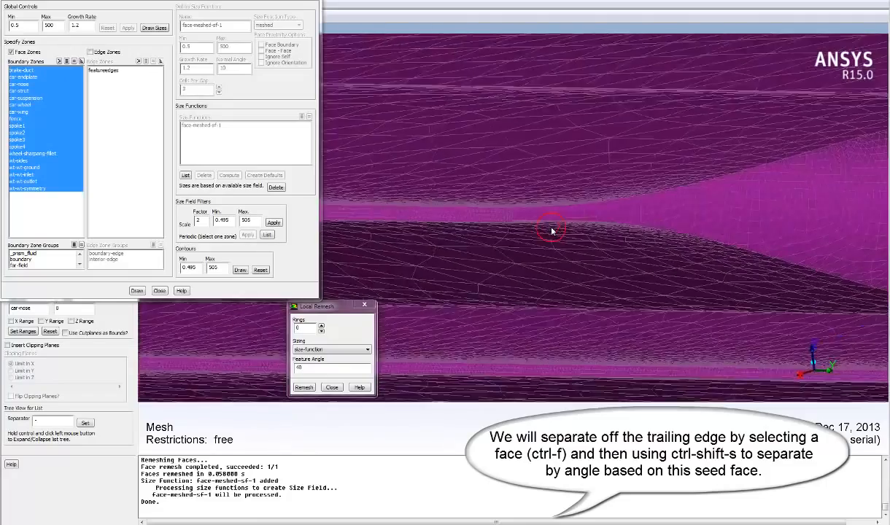
pyautogui.moveTo(552, 231)
pyautogui.mouseDown()
pyautogui.moveTo(534, 244)
pyautogui.moveTo(528, 288)
pyautogui.moveTo(498, 322)
pyautogui.mouseUp()
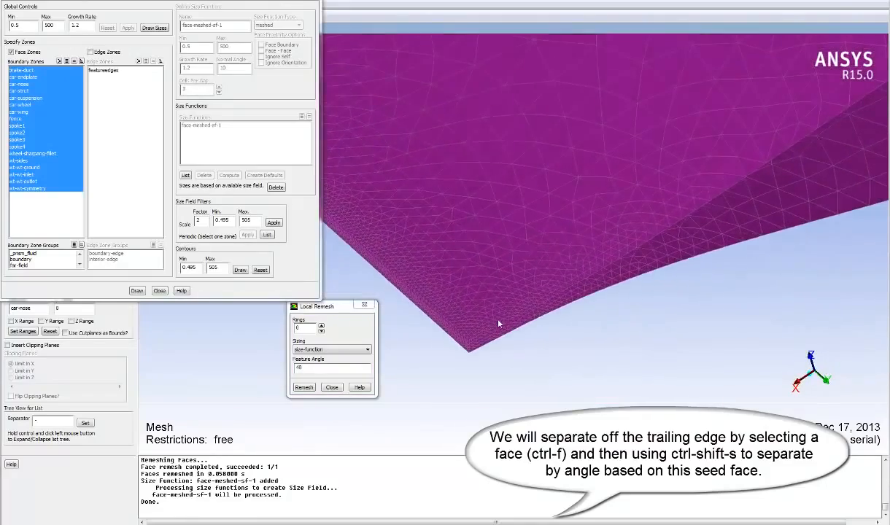
pyautogui.middleClick(446, 301)
pyautogui.moveTo(440, 252); pyautogui.dragTo(611, 201)
# - Separate the car wing's trailing edge into its own zone by angle, using one face on it as the seed
pyautogui.hotkey('ctrl', 'z')
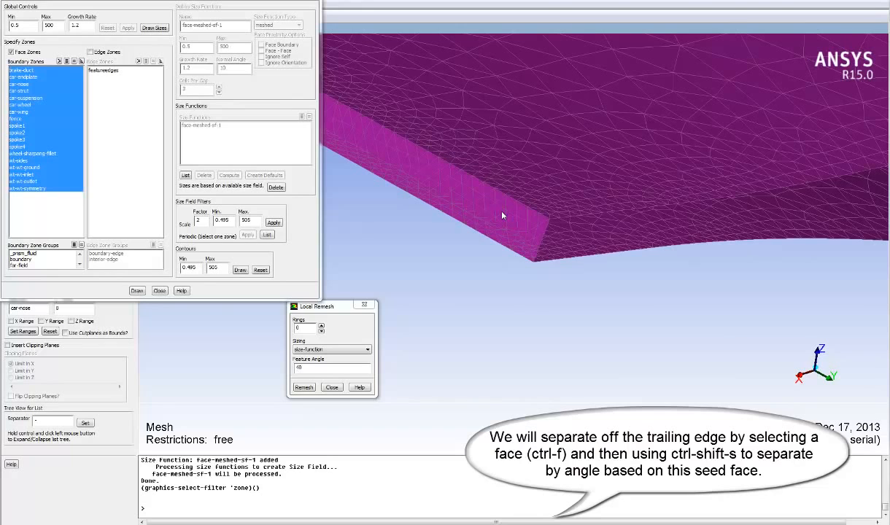
pyautogui.press('F9')
pyautogui.rightClick(492, 203)
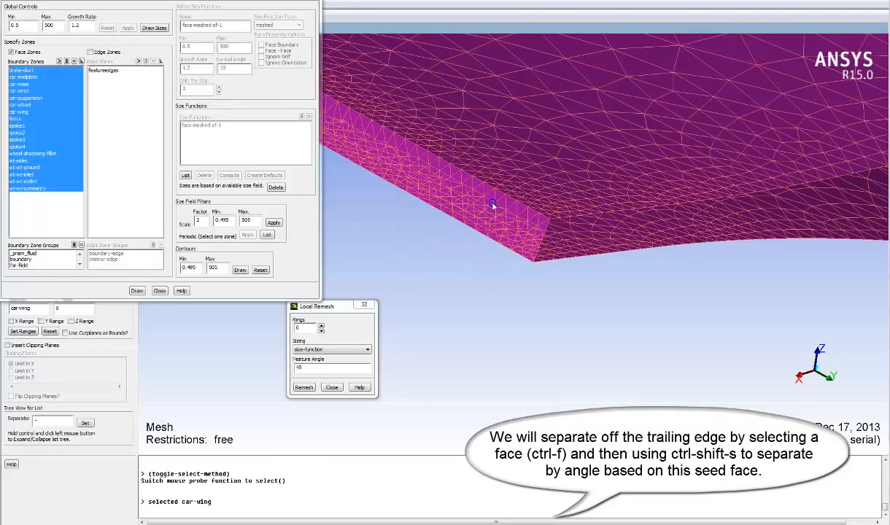
pyautogui.hotkey('ctrl', 'l')
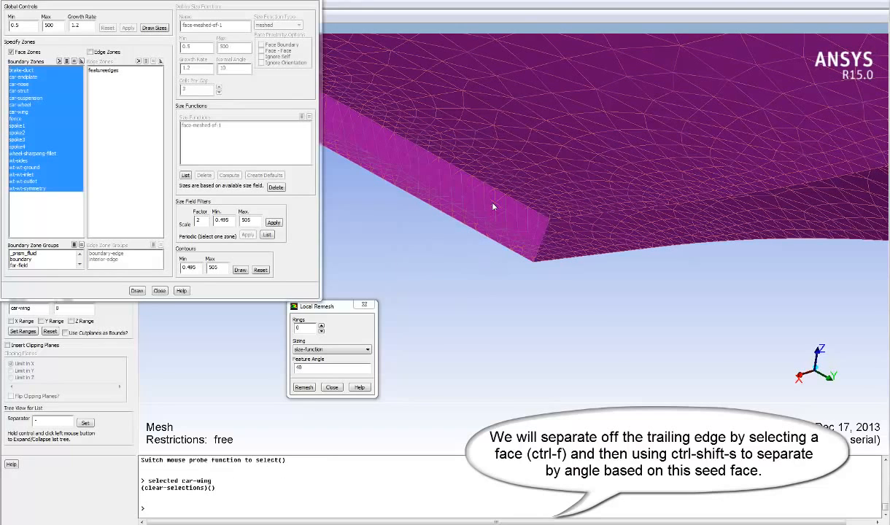
pyautogui.hotkey('ctrl', 'f')
pyautogui.rightClick(481, 205)
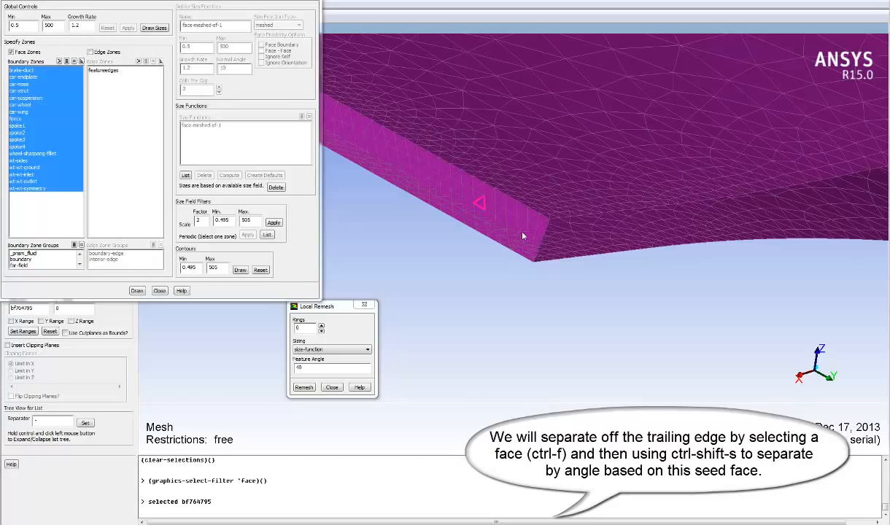
pyautogui.hotkey('ctrl', 'shift', 's')
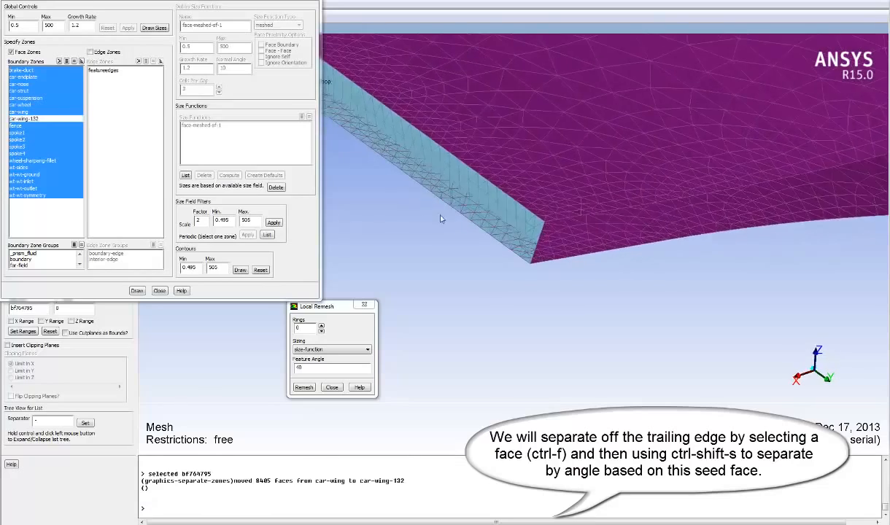
pyautogui.moveTo(440, 215); pyautogui.dragTo(396, 174)
pyautogui.moveTo(486, 230); pyautogui.dragTo(440, 211)
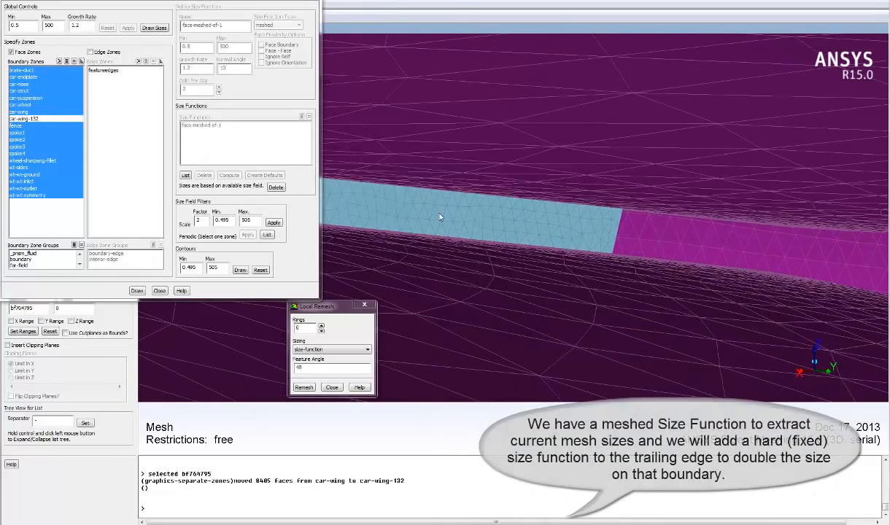
# - Delete the current size field and switch the new size function's type to hard with all boundary zones deselected
pyautogui.click(275, 187)
pyautogui.click(275, 25)
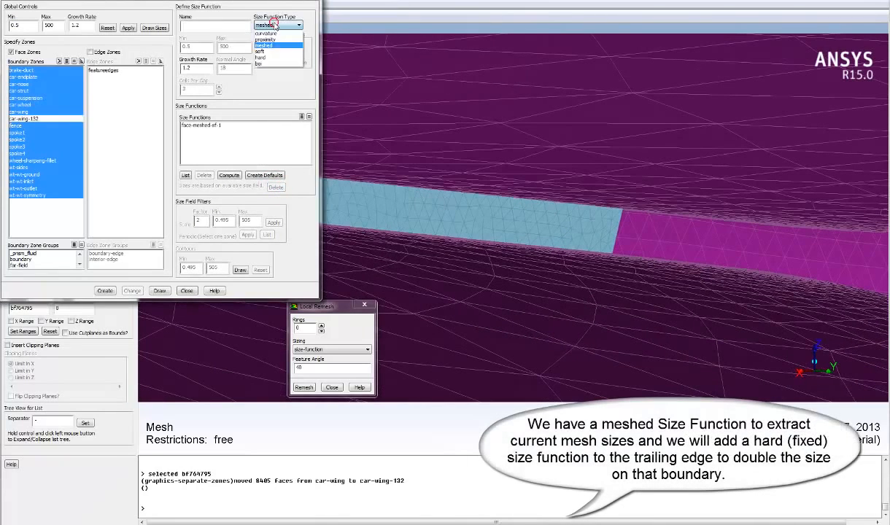
pyautogui.click(269, 57)
pyautogui.click(67, 61)
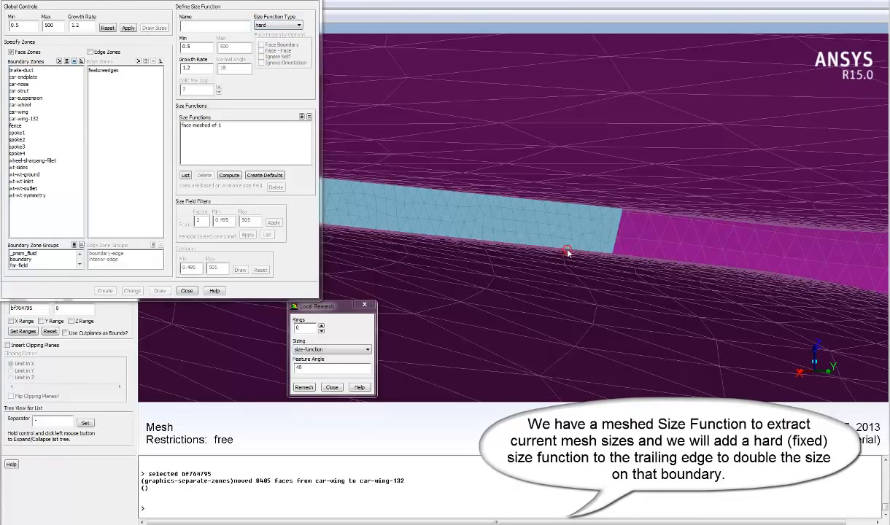
# - Measure the distance between two neighbouring mesh nodes on the wing's trailing edge
pyautogui.hotkey('ctrl', 'n')
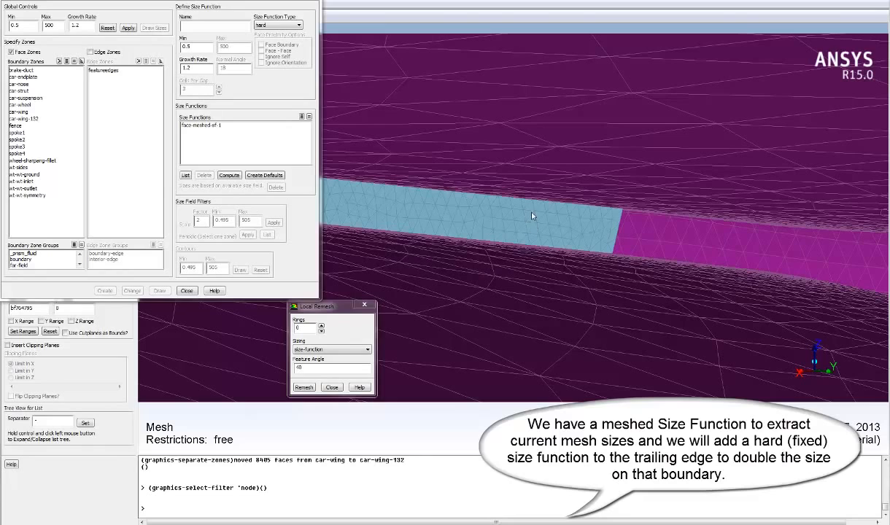
pyautogui.rightClick(532, 219)
pyautogui.rightClick(533, 222)
pyautogui.hotkey('ctrl', 'd')
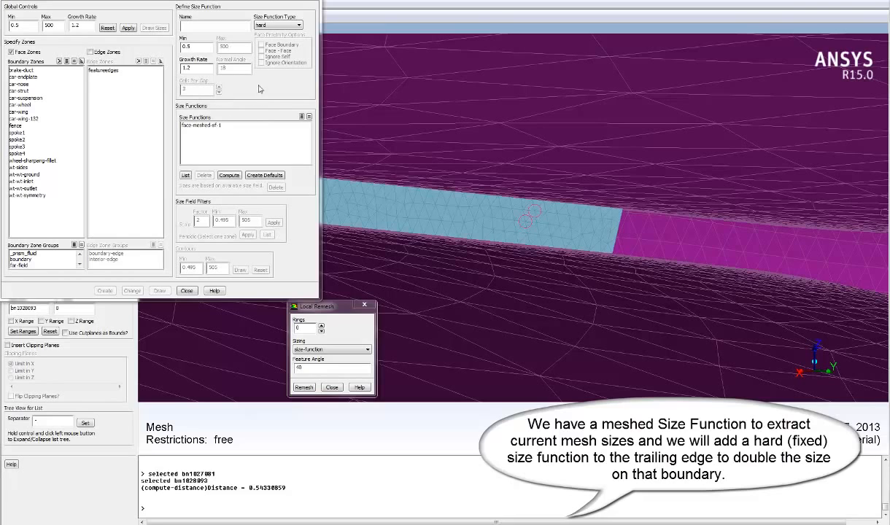
# - Create a hard size function with a minimum size of 1 on the trailing-edge zone car-wing-132
pyautogui.click(282, 26)
pyautogui.click(282, 29)
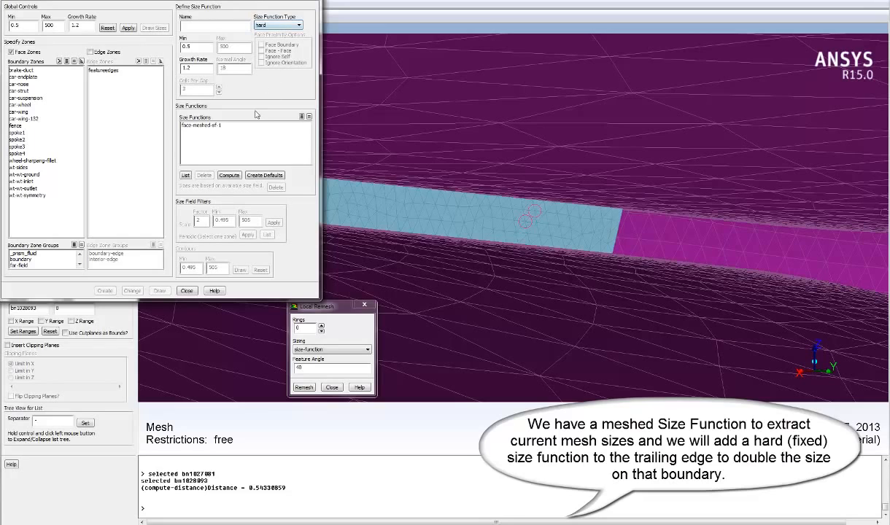
pyautogui.doubleClick(196, 47)
pyautogui.write('2')
pyautogui.press('BackSpace')
pyautogui.write('4')
pyautogui.click(229, 175)
pyautogui.rightClick(474, 222)
pyautogui.press('F2')
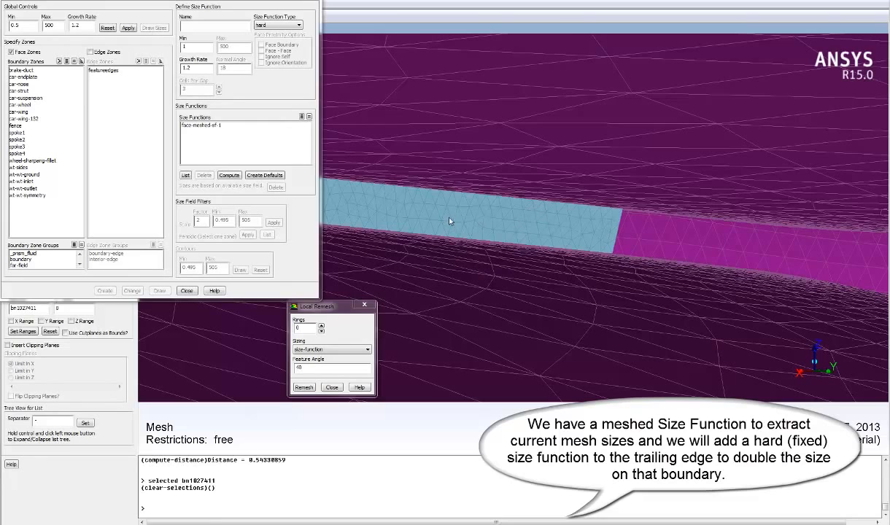
pyautogui.hotkey('ctrl', 'z')
pyautogui.rightClick(463, 217)
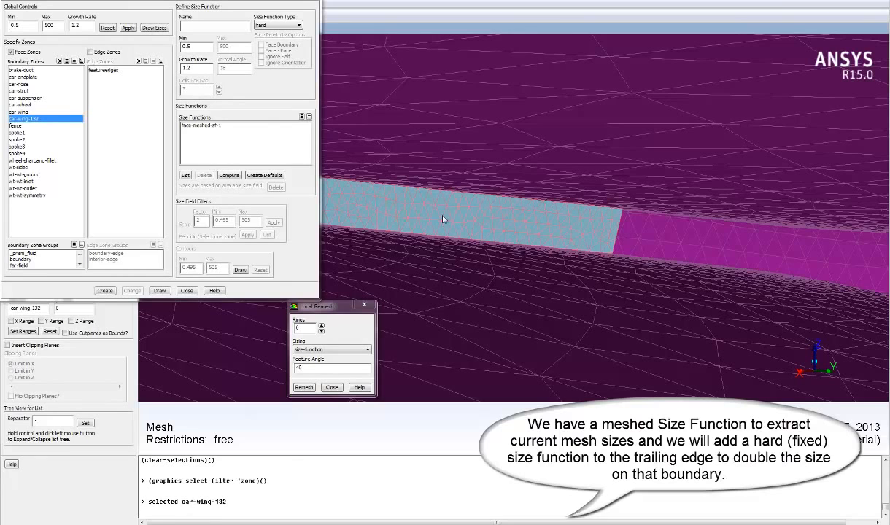
pyautogui.moveTo(193, 47); pyautogui.dragTo(174, 47)
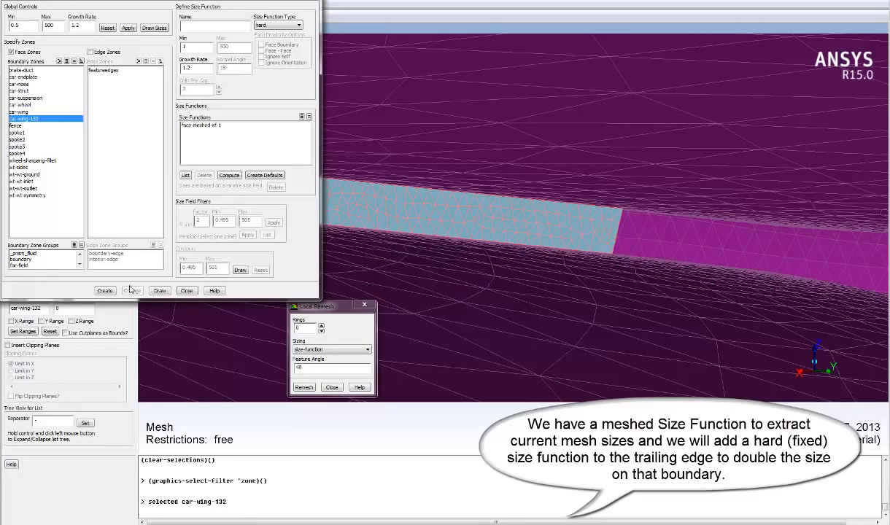
pyautogui.click(106, 290)
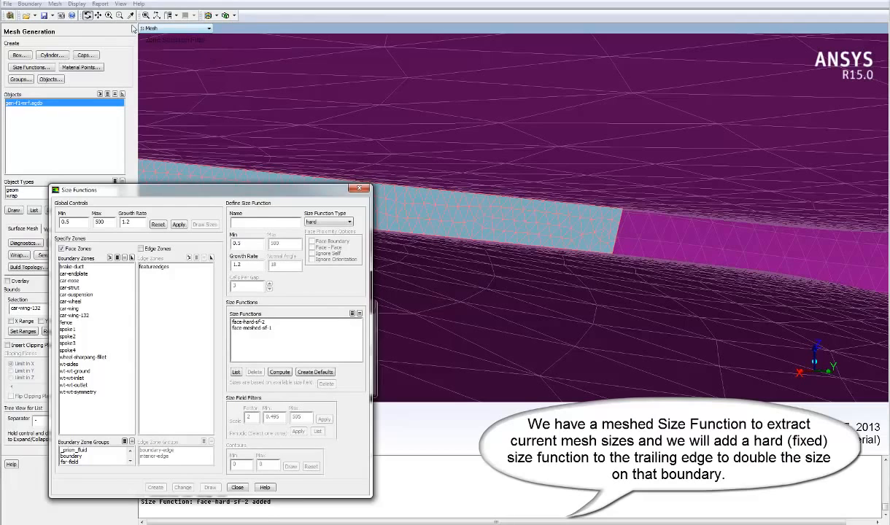
# - Turn off the Hard Meshed Size Functions option and compute the size field from the hard and meshed size functions
pyautogui.click(535, 208)
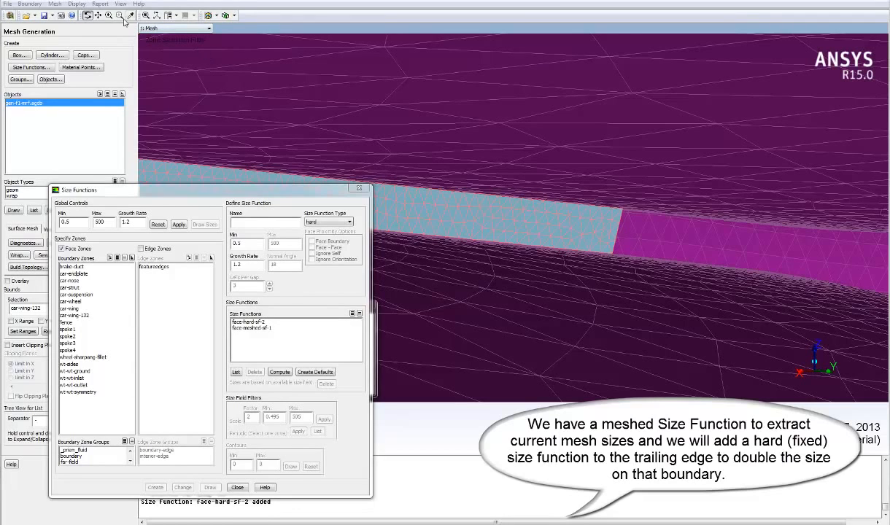
pyautogui.click(77, 4)
pyautogui.click(115, 139)
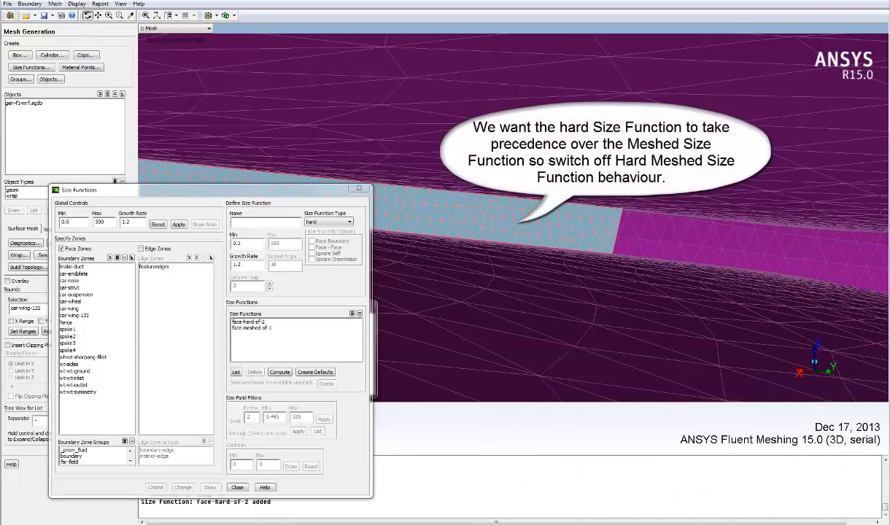
pyautogui.click(76, 4)
pyautogui.click(96, 127)
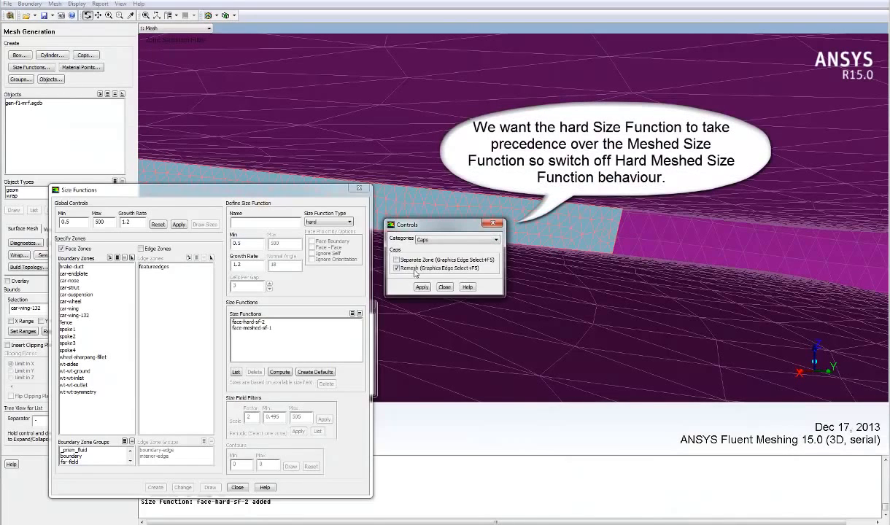
pyautogui.click(422, 239)
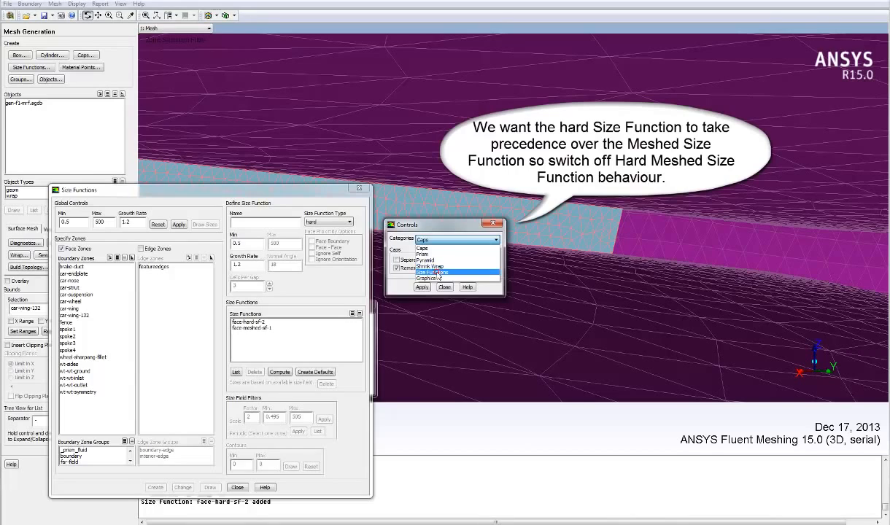
pyautogui.click(419, 266)
pyautogui.click(396, 274)
pyautogui.click(409, 294)
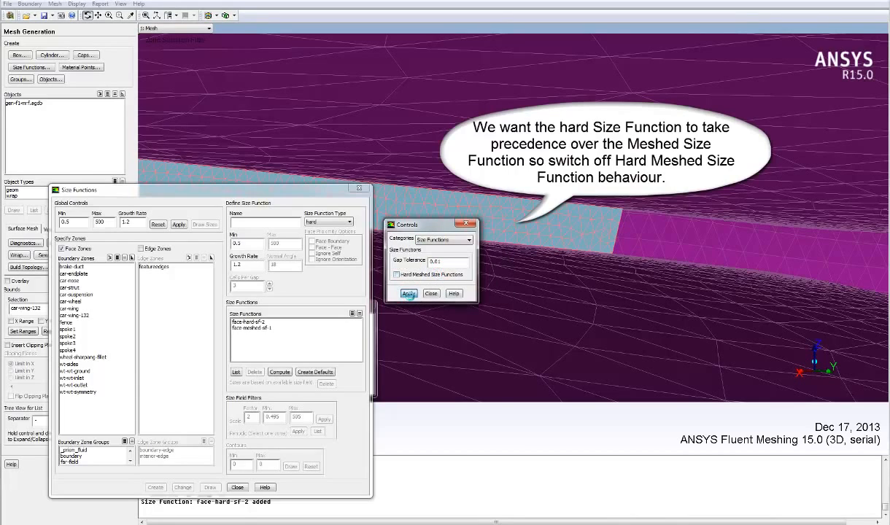
pyautogui.click(431, 293)
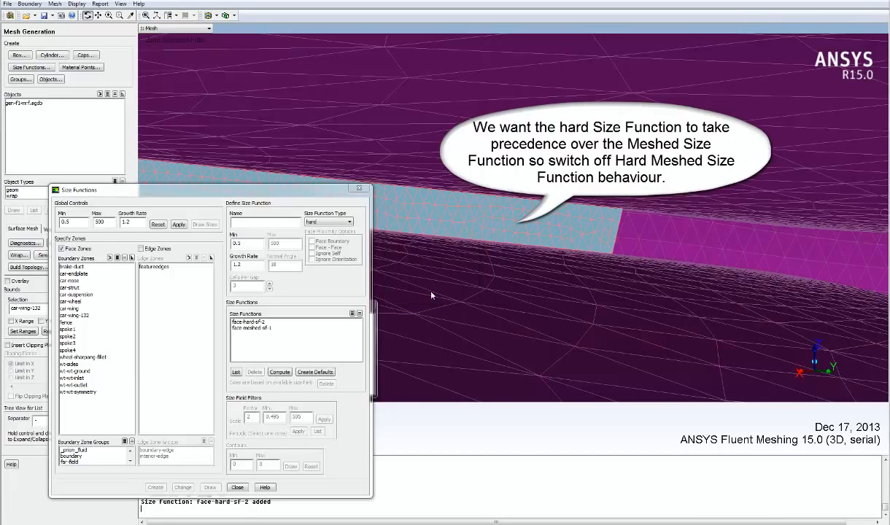
pyautogui.click(281, 373)
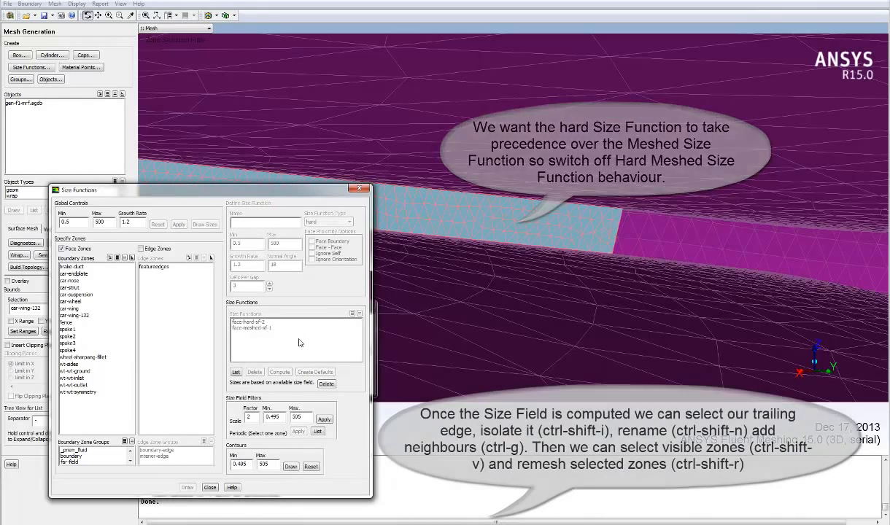
pyautogui.click(217, 487)
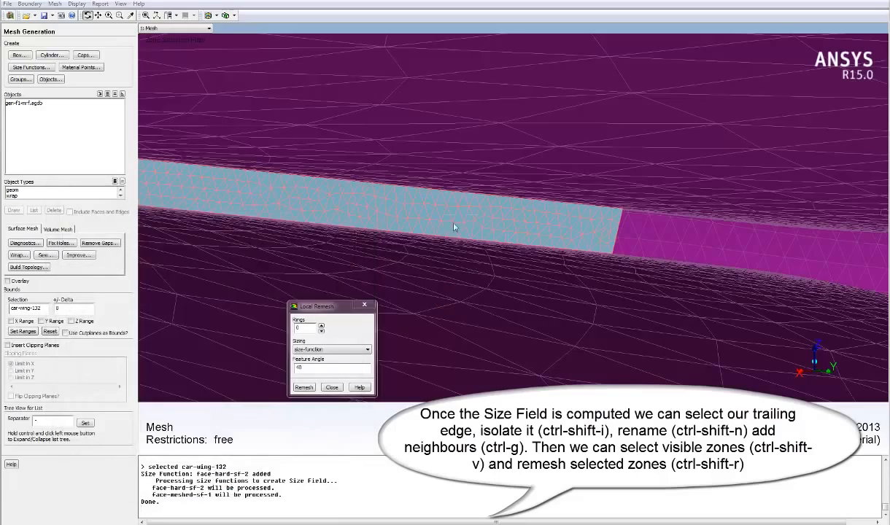
# - Isolate the wing's trailing-edge zone in the display
pyautogui.moveTo(454, 224); pyautogui.dragTo(406, 216)
pyautogui.press('F2')
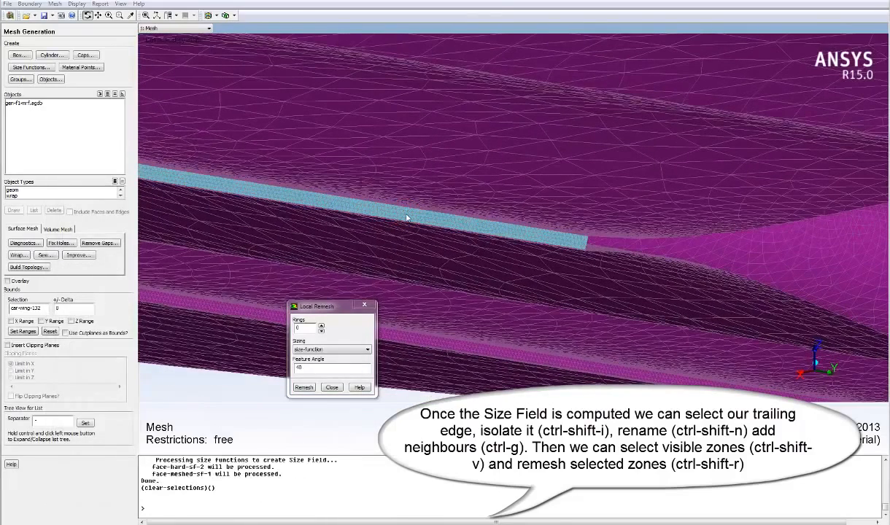
pyautogui.hotkey('ctrl', 'z')
pyautogui.click(434, 220)
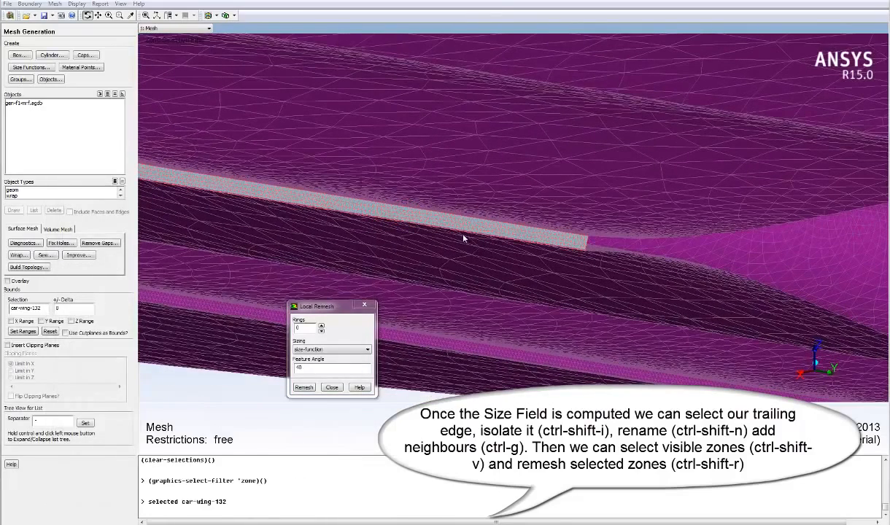
pyautogui.hotkey('ctrl', 'shift', 'i')
pyautogui.moveTo(461, 238); pyautogui.dragTo(483, 292)
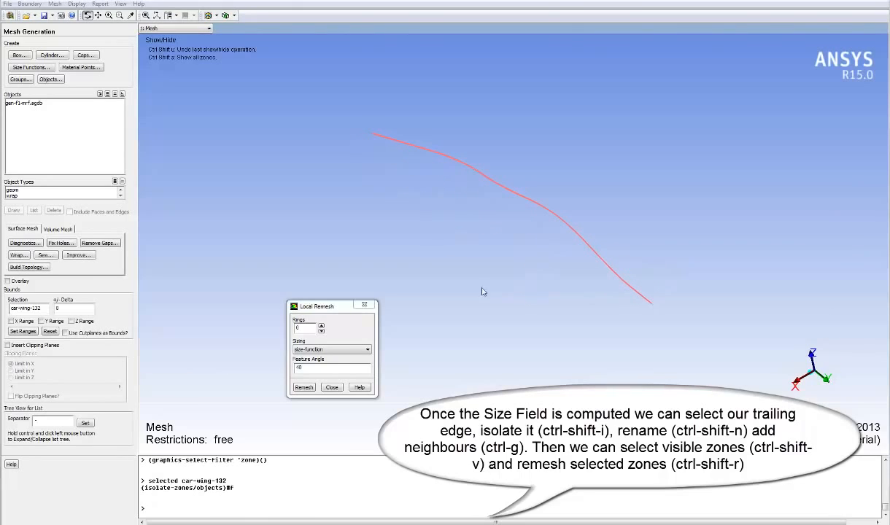
# - Rename the isolated zone as car-wing-trailingedge
pyautogui.press('F2')
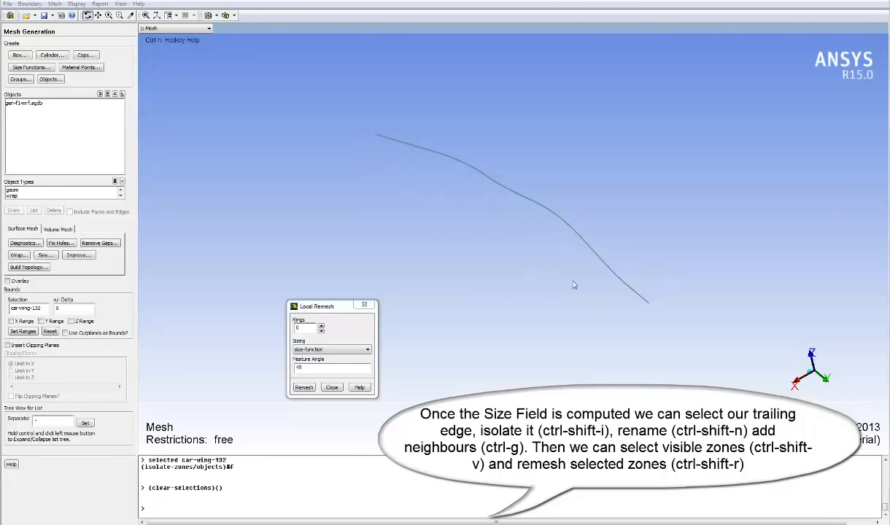
pyautogui.hotkey('ctrl', 'z')
pyautogui.click(609, 272)
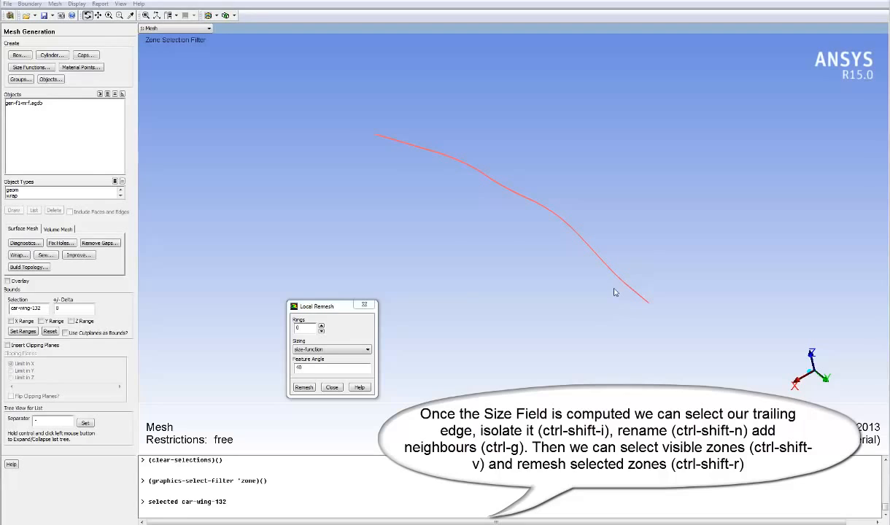
pyautogui.hotkey('ctrl', 'shift', 'n')
pyautogui.doubleClick(432, 256)
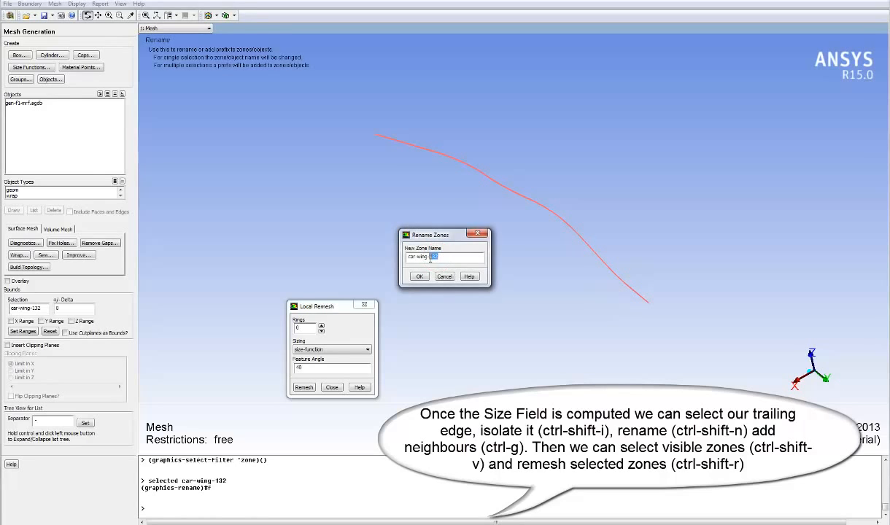
pyautogui.write('tre')
pyautogui.write('ilingedge')
pyautogui.click(445, 276)
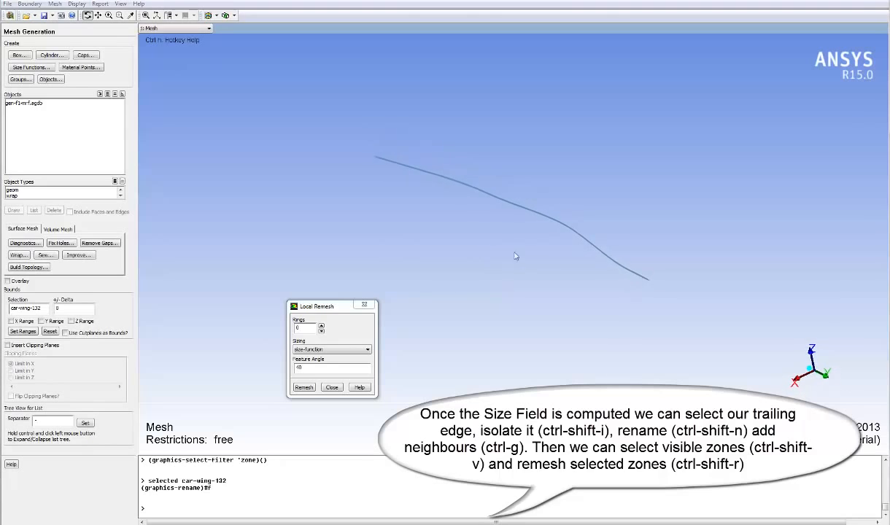
# - Add the zones neighbouring car-wing-trailingedge to the display
pyautogui.moveTo(514, 252); pyautogui.dragTo(542, 258)
pyautogui.rightClick(586, 243)
pyautogui.rightClick(590, 244)
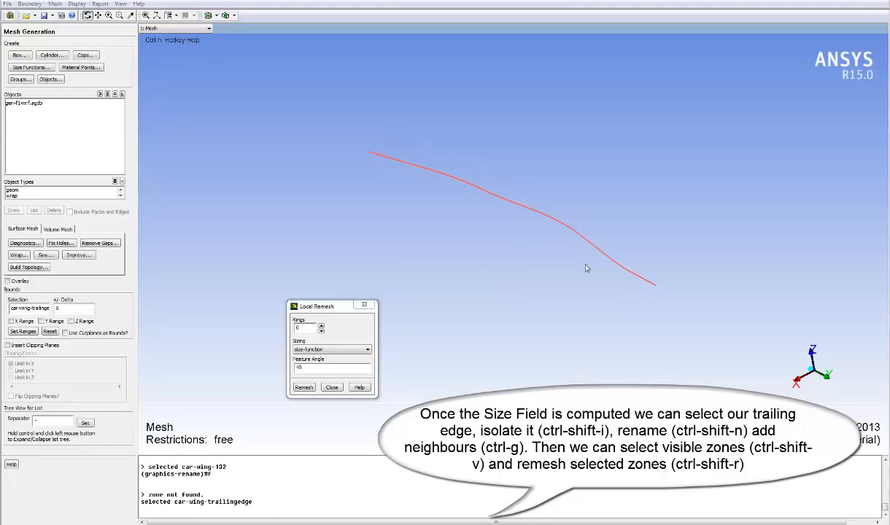
pyautogui.hotkey('ctrl', 'g')
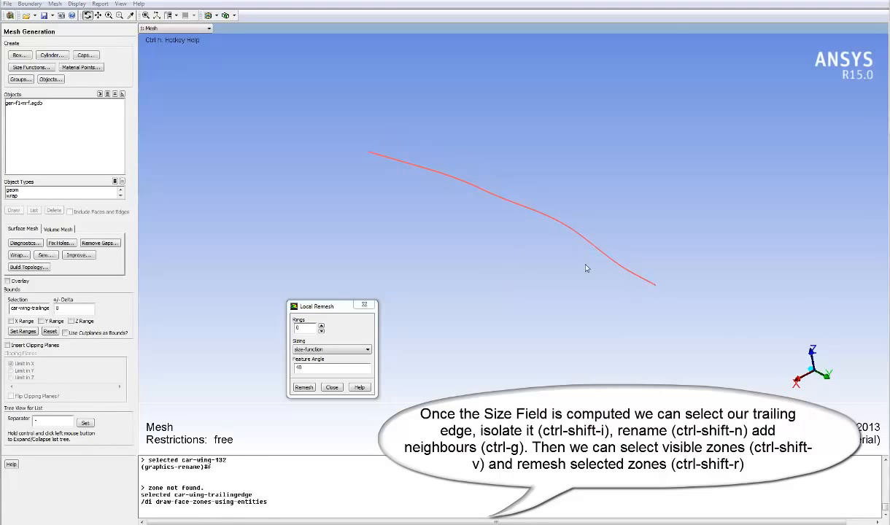
pyautogui.moveTo(668, 243); pyautogui.dragTo(635, 259)
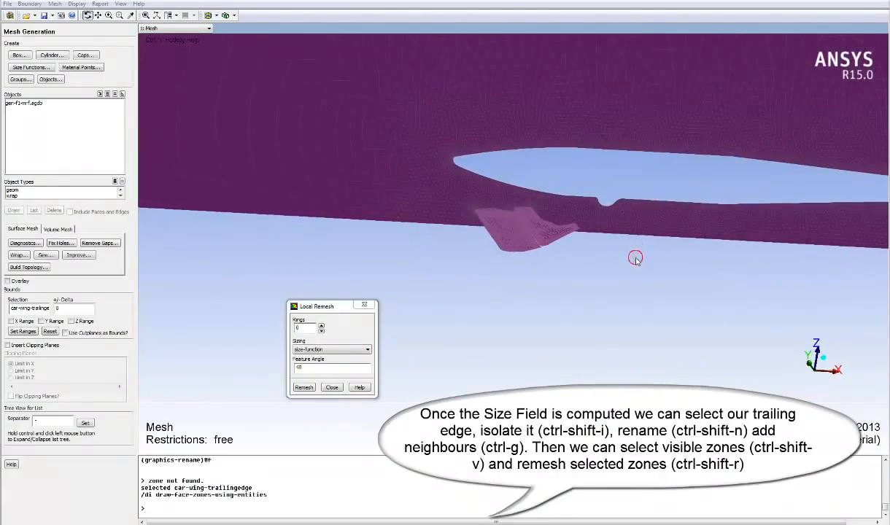
# - Select all visible zones and remesh them using the existing size field
pyautogui.hotkey('ctrl', 'shift', 'v')
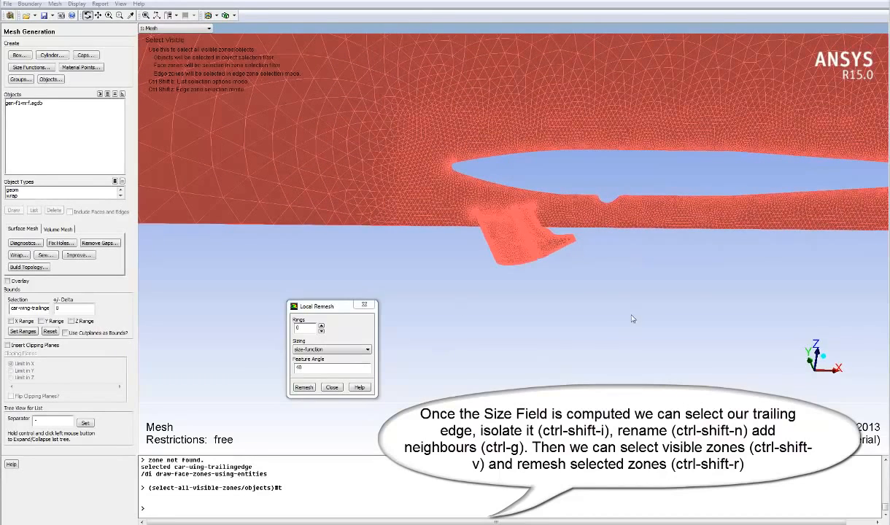
pyautogui.click(364, 305)
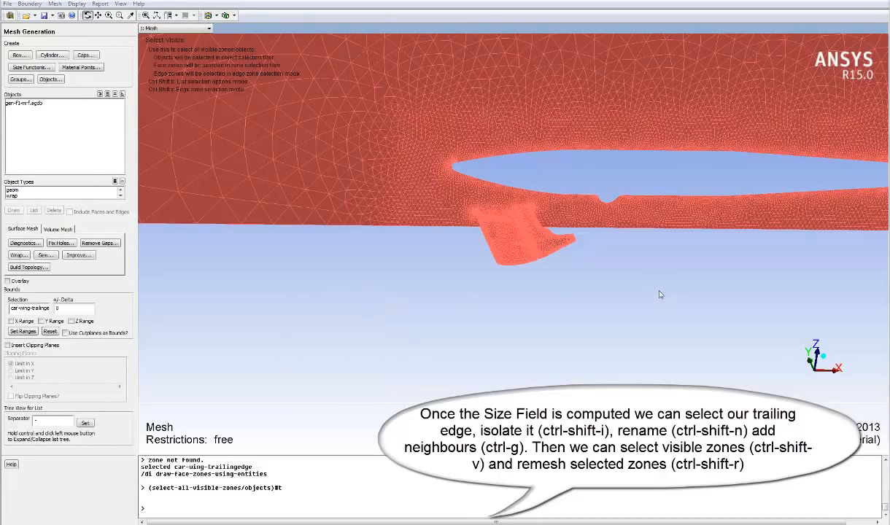
pyautogui.hotkey('ctrl', 'shift', 'r')
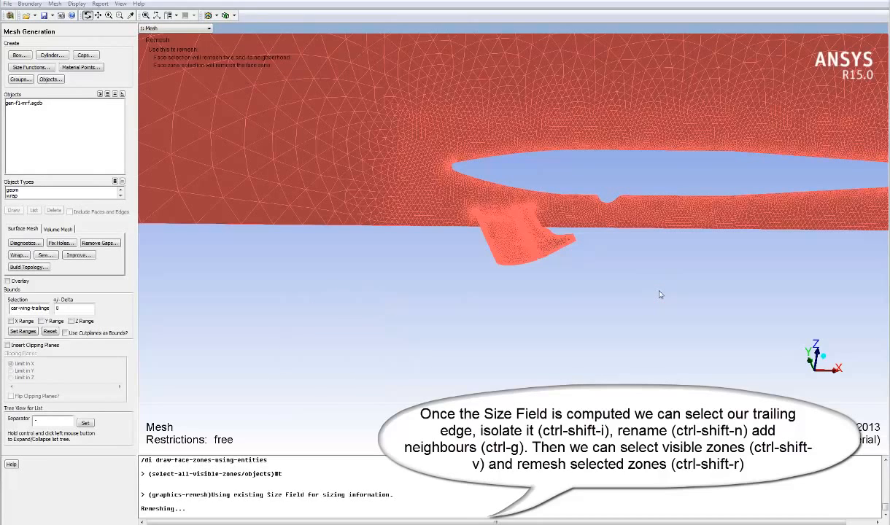
pyautogui.middleClick(512, 192)
pyautogui.moveTo(513, 193); pyautogui.dragTo(571, 253, button='middle')
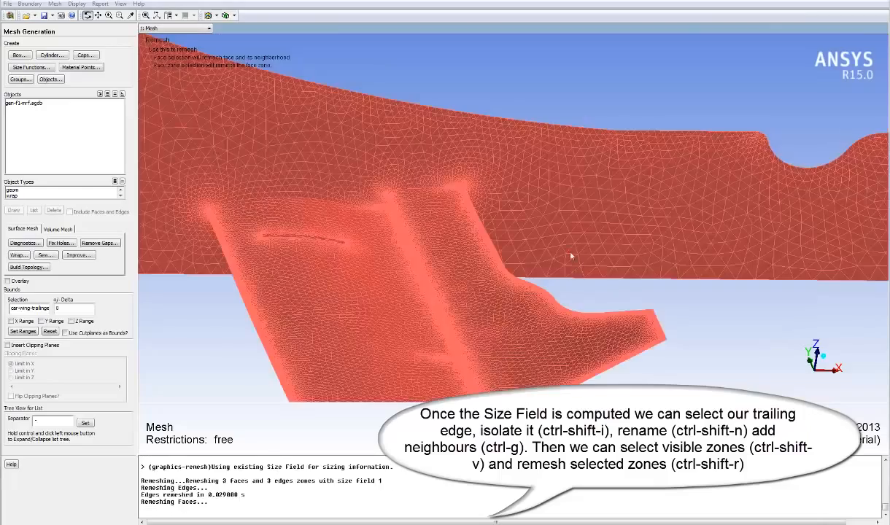
pyautogui.moveTo(570, 254); pyautogui.dragTo(464, 242)
pyautogui.moveTo(540, 173); pyautogui.dragTo(566, 214, button='middle')
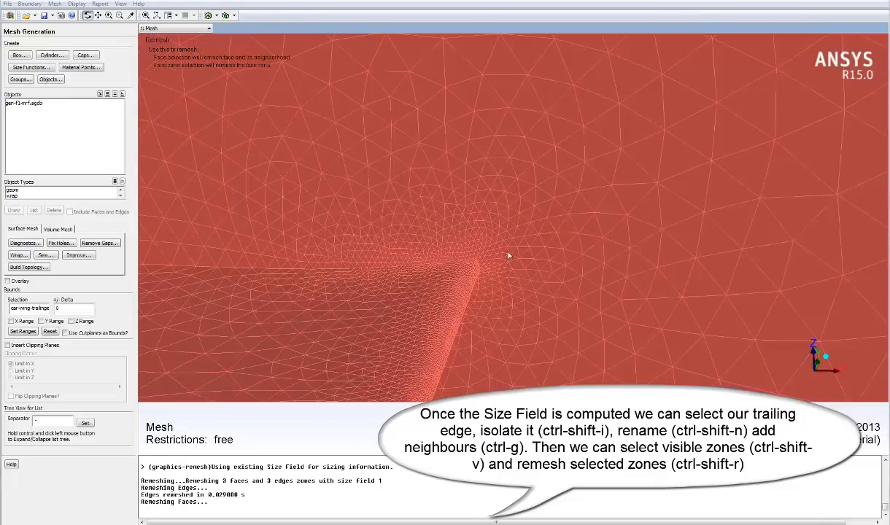
pyautogui.moveTo(508, 255); pyautogui.dragTo(487, 242)
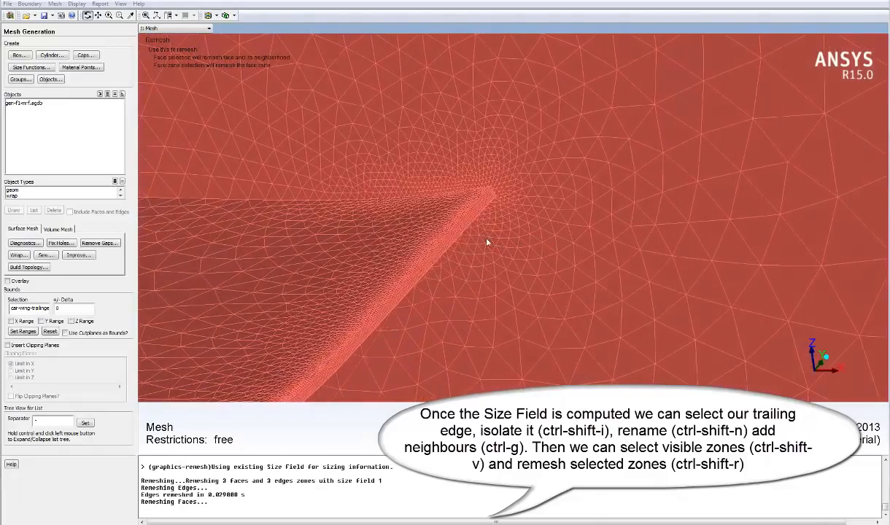